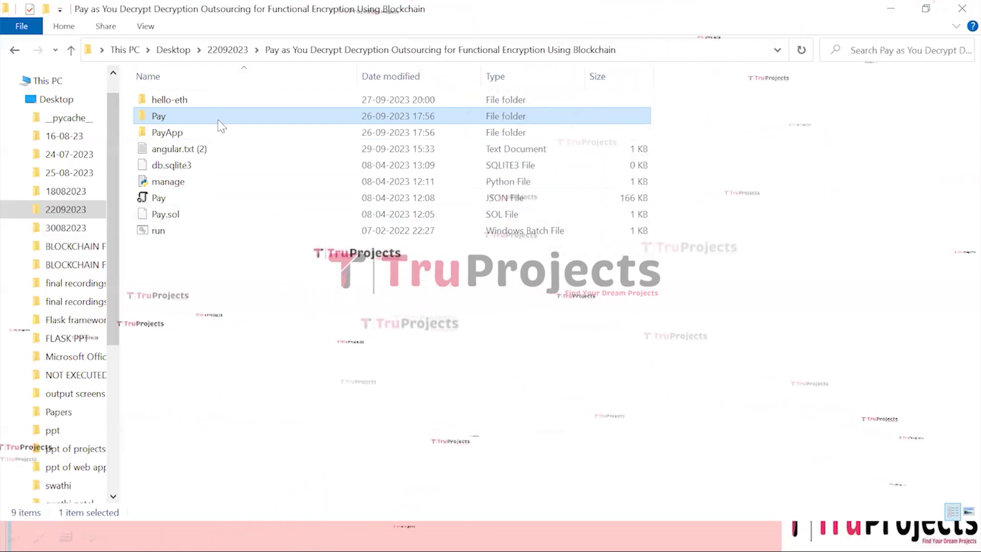
key(F2)
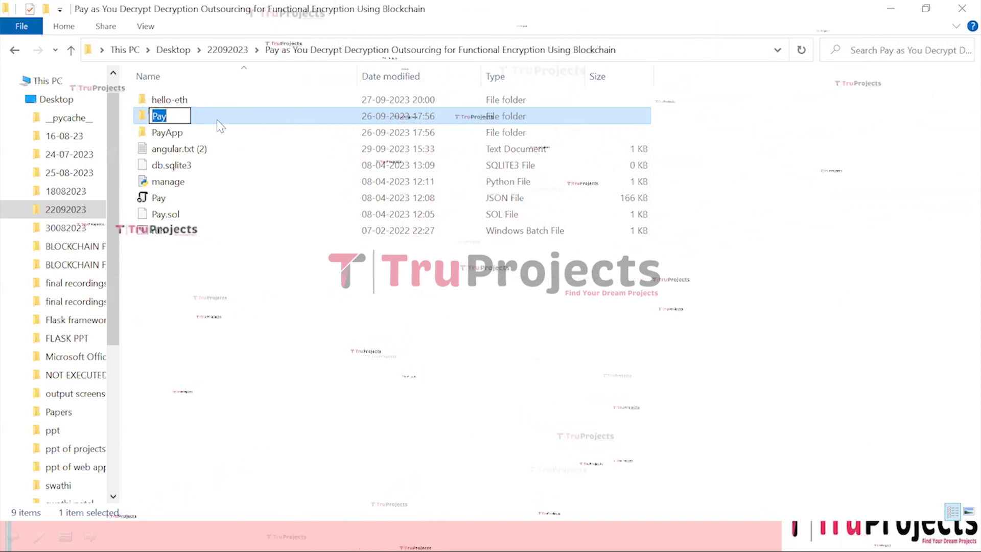
click(220, 135)
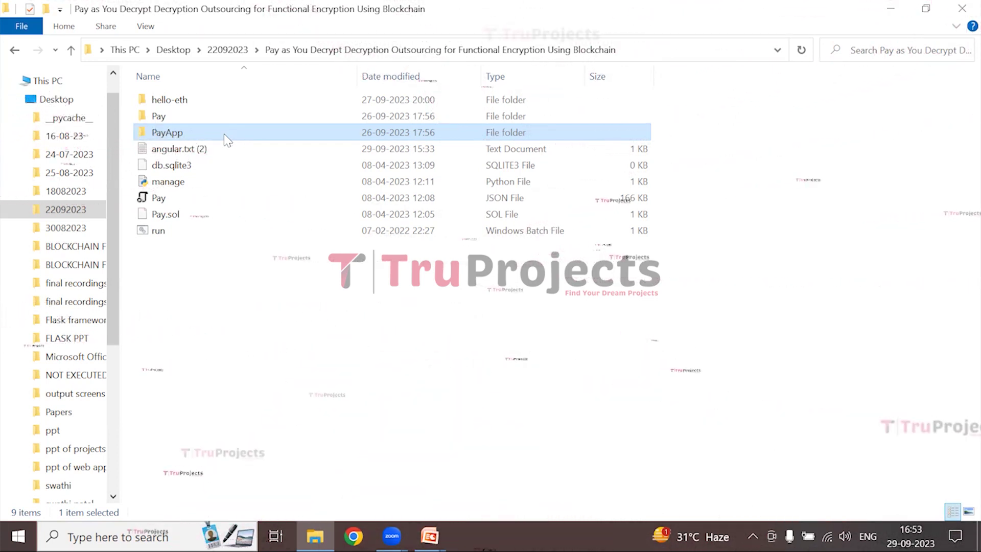
Browse to hello-eth/node_modules/.bin and run the runBlockchain batch file to start truffle develop
double_click(248, 107)
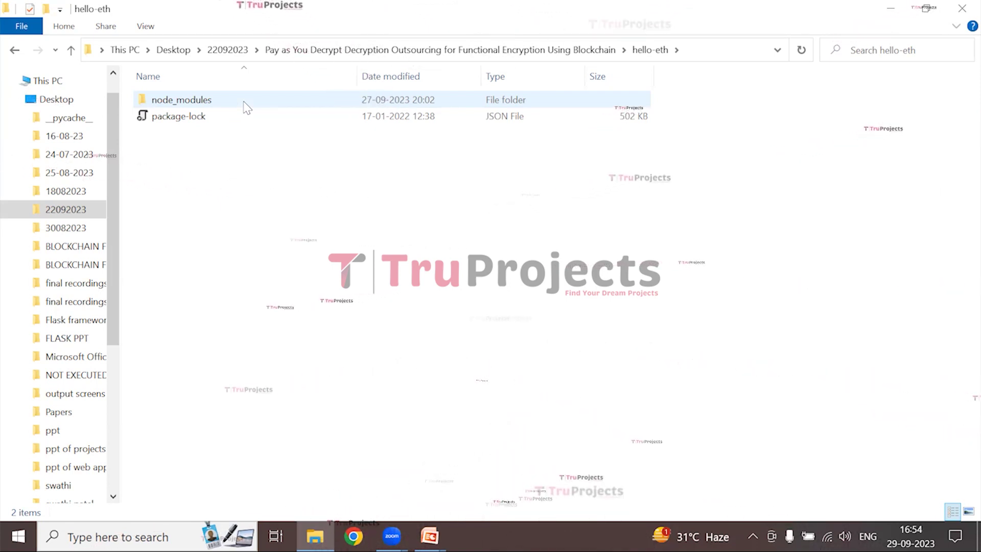
double_click(181, 100)
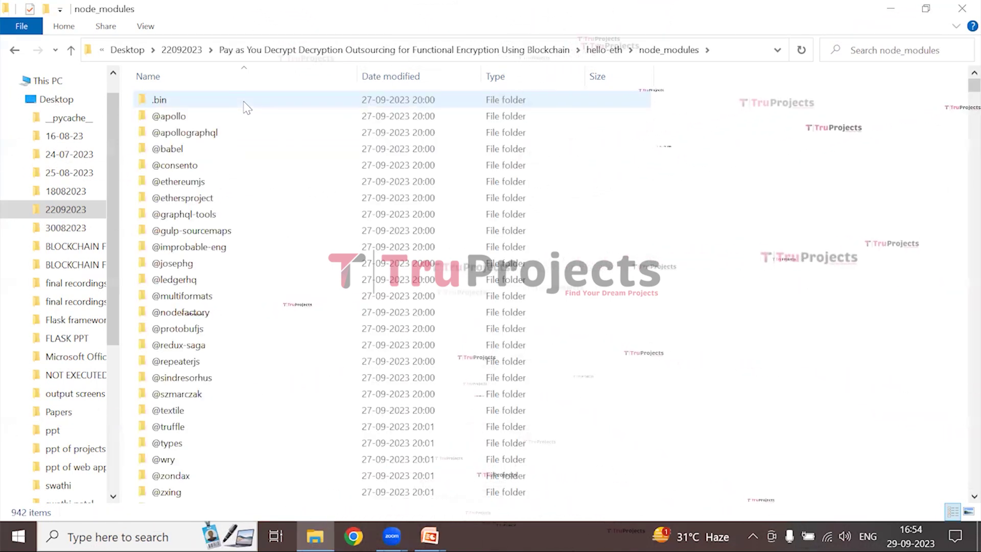
click(245, 103)
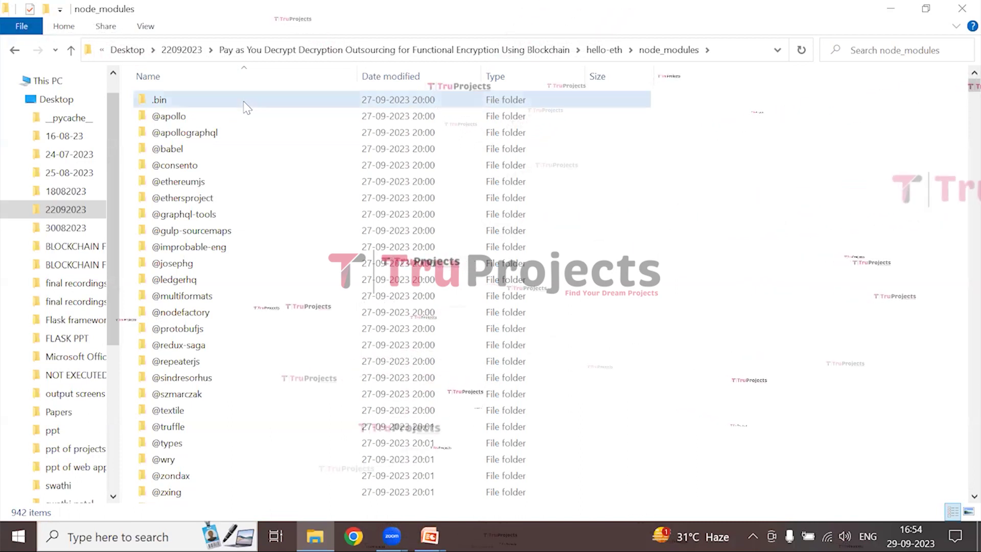
double_click(246, 102)
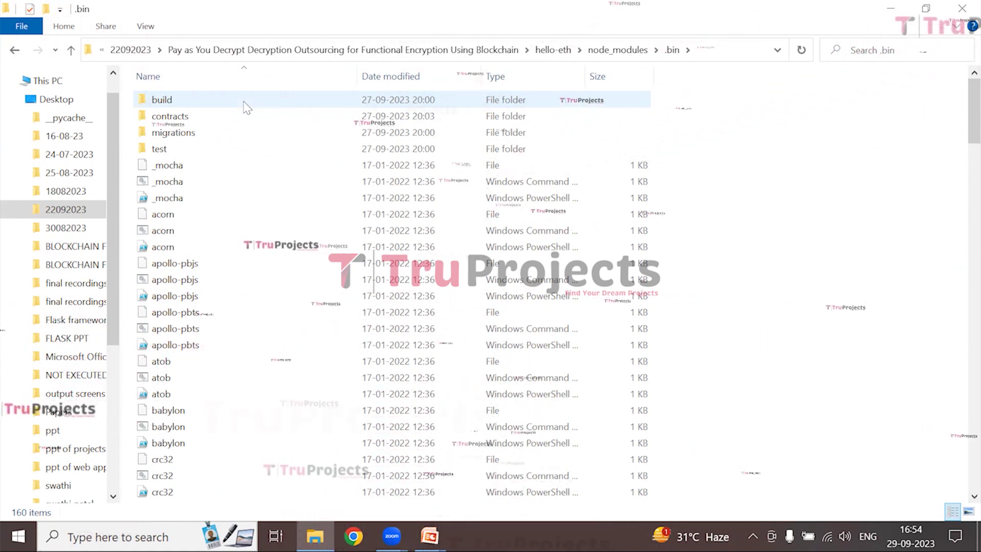
key(r)
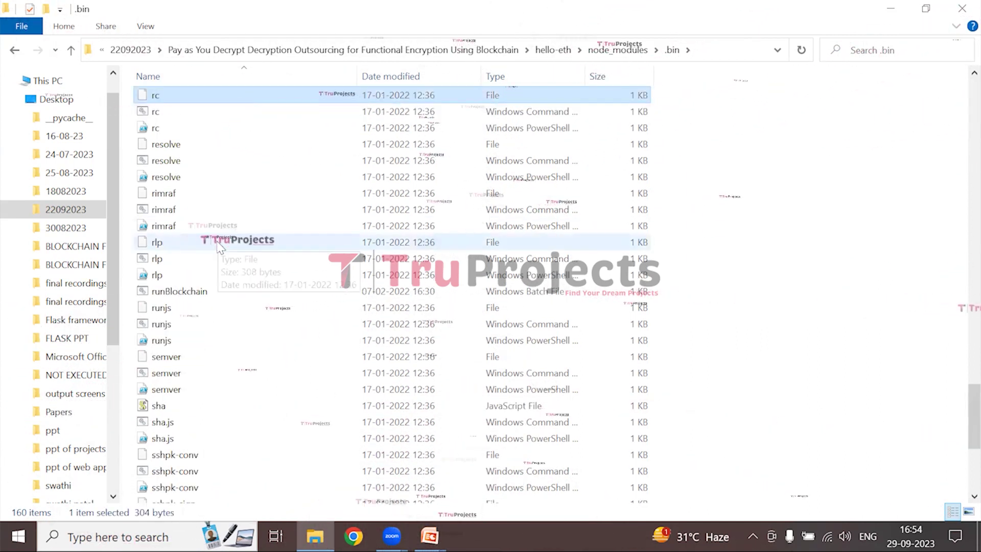
double_click(213, 289)
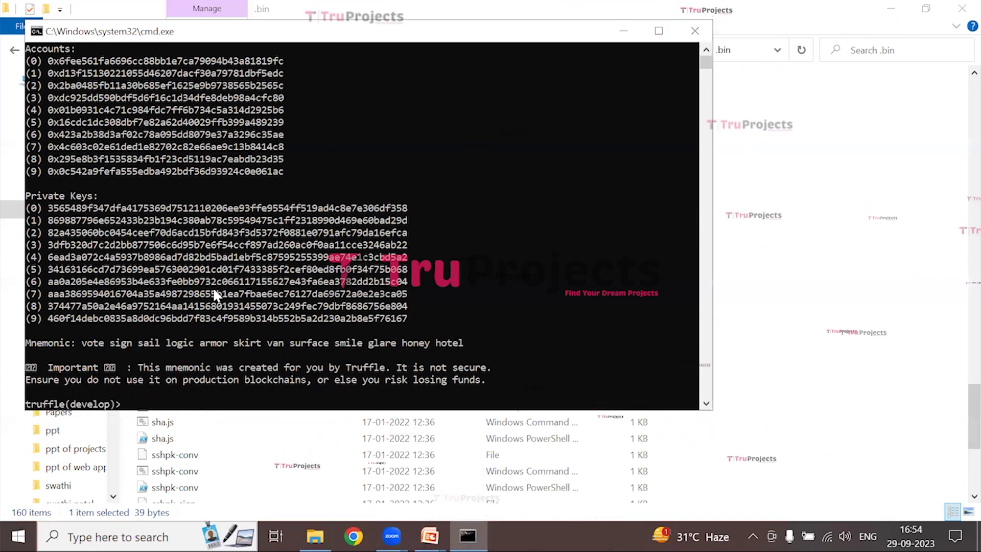
Select the blockchain's 127.0.0.1:9545 address in the console and return to the truffle prompt
scroll(314, 259, up, 2)
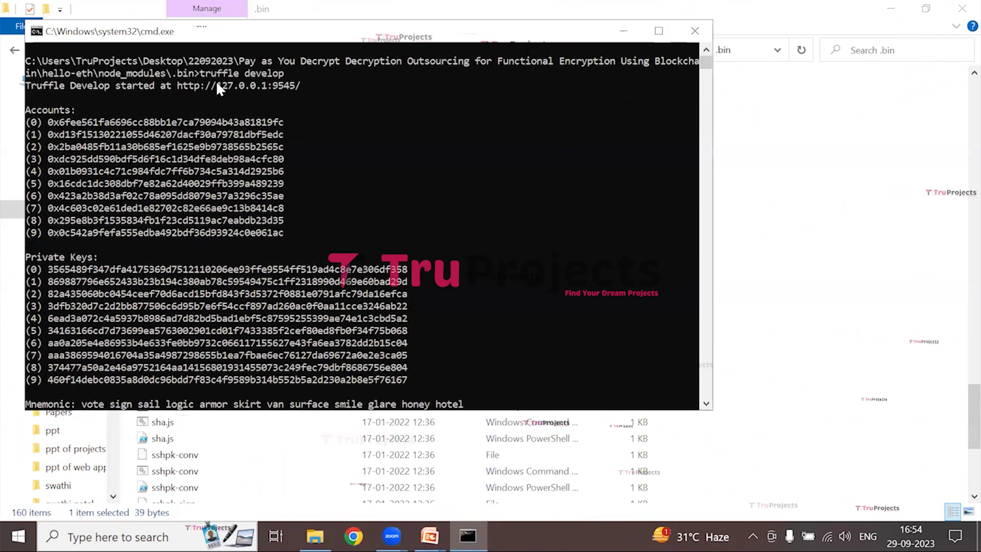
drag(216, 86, 295, 85)
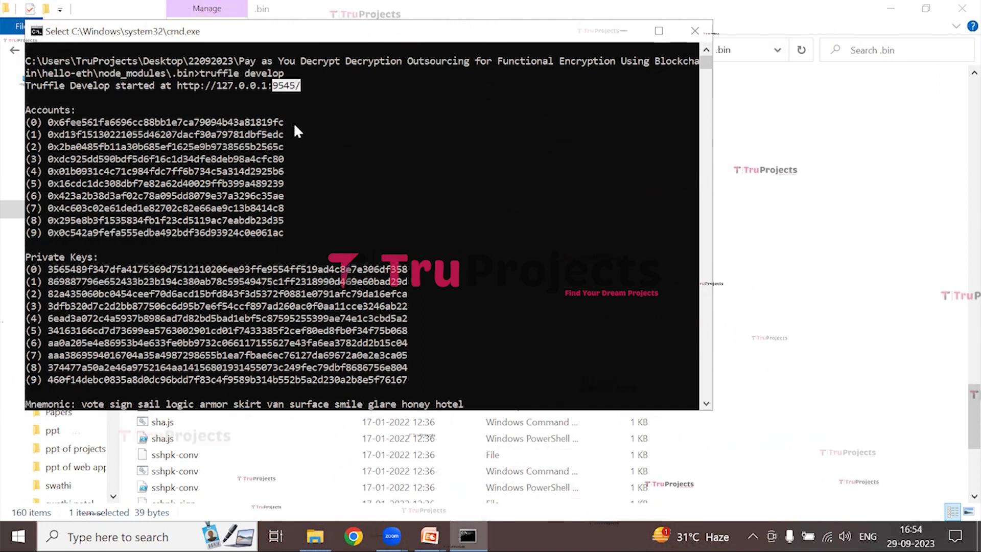
key(ctrl+c)
Run truffle migrate, mark the deployed contract address and 452115 gas used, then minimize the console
text(t)
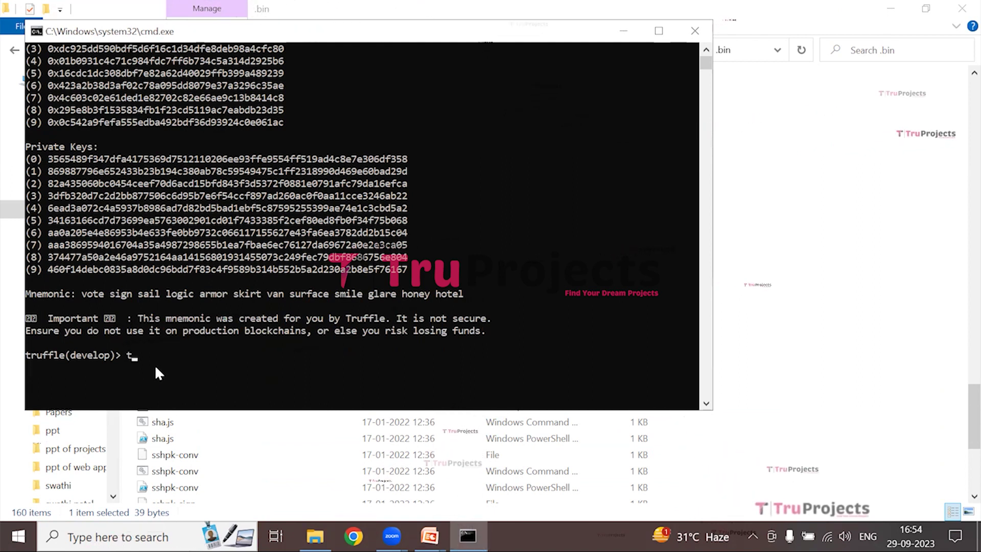
text(ruffle )
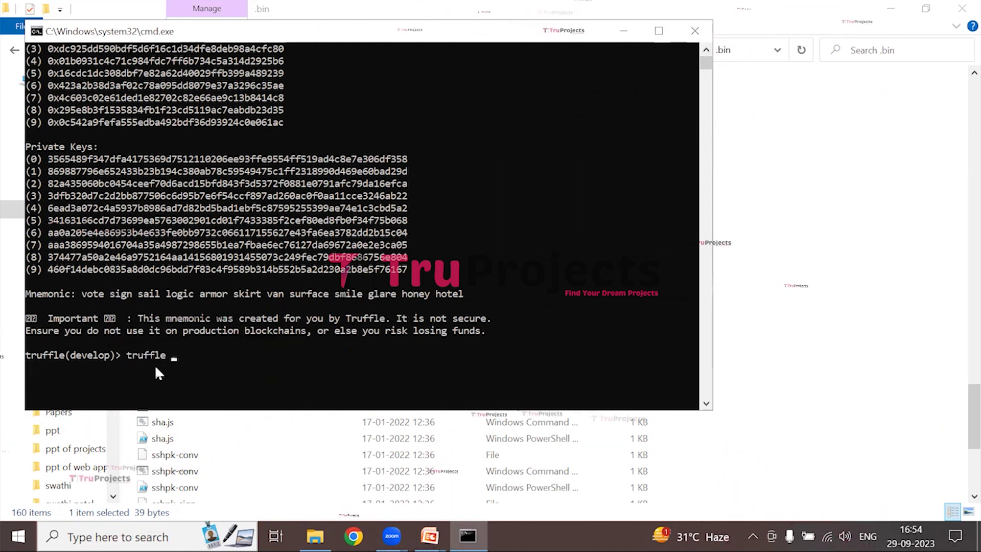
text(migrate)
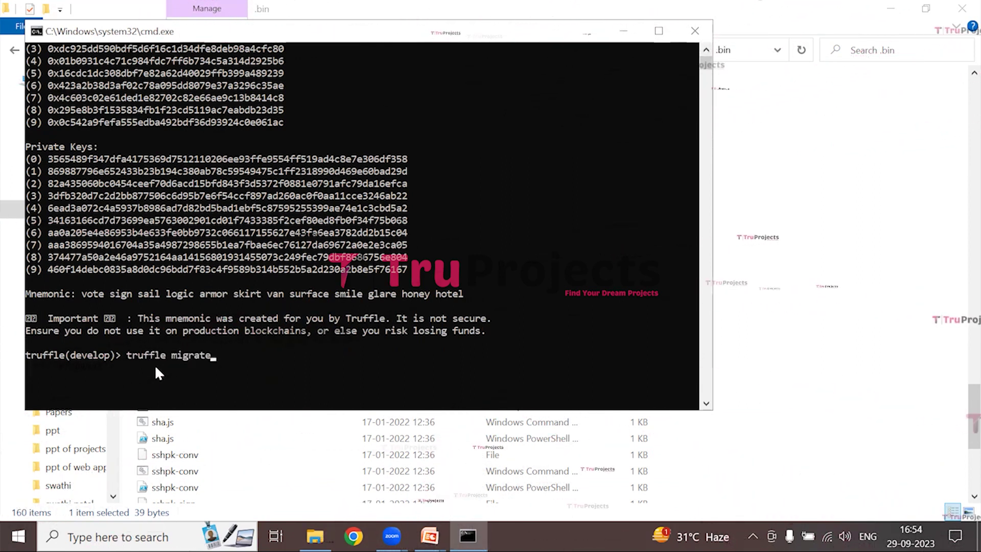
key(Return)
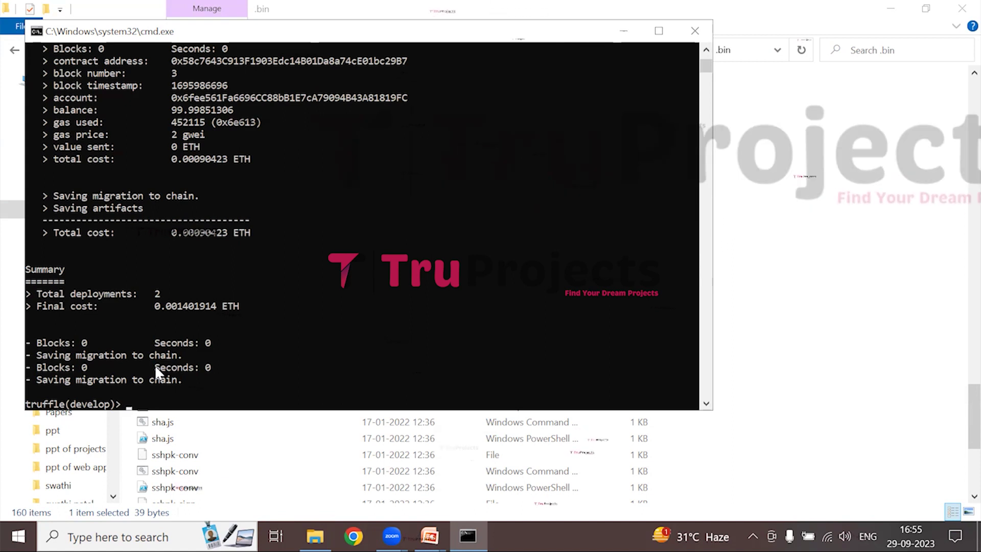
scroll(208, 151, up, 1)
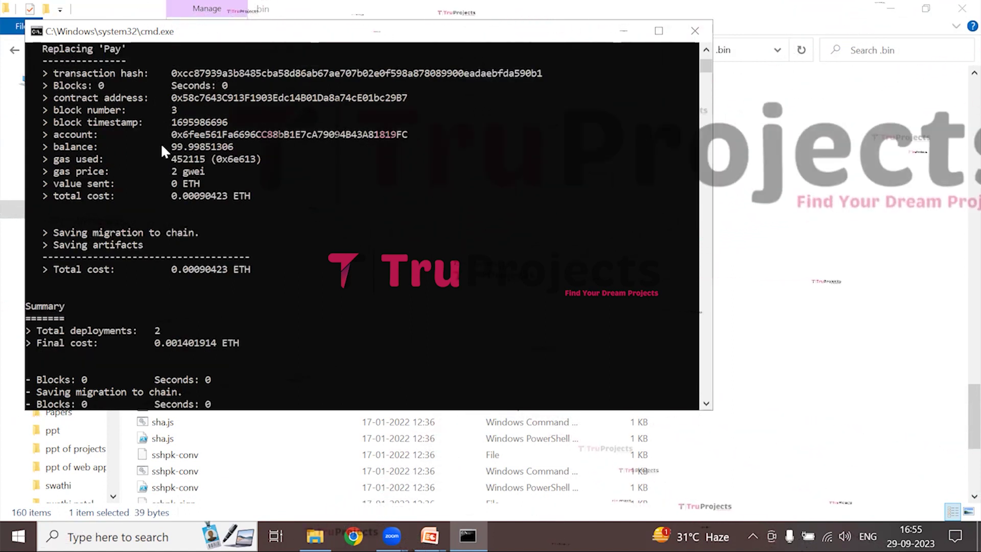
drag(172, 96, 224, 97)
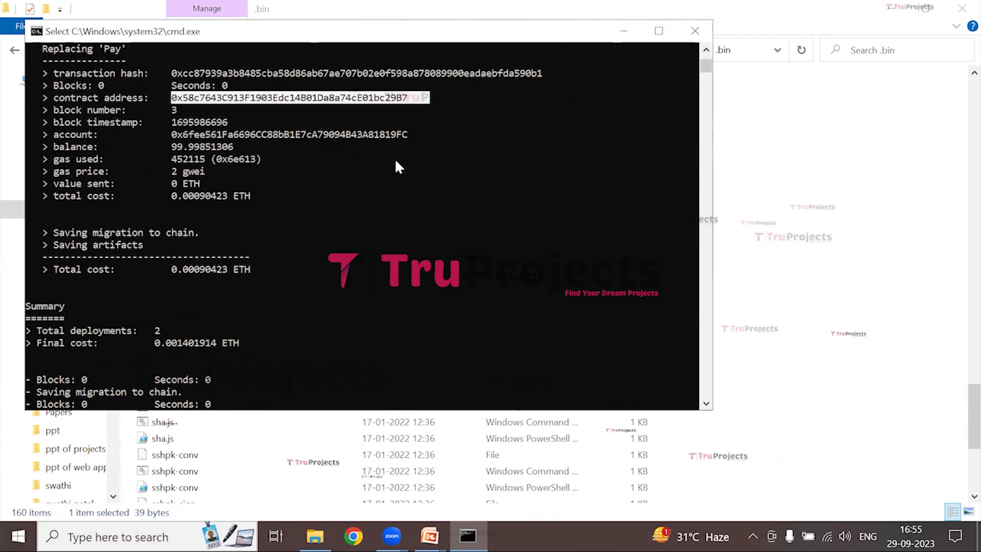
drag(172, 159, 278, 160)
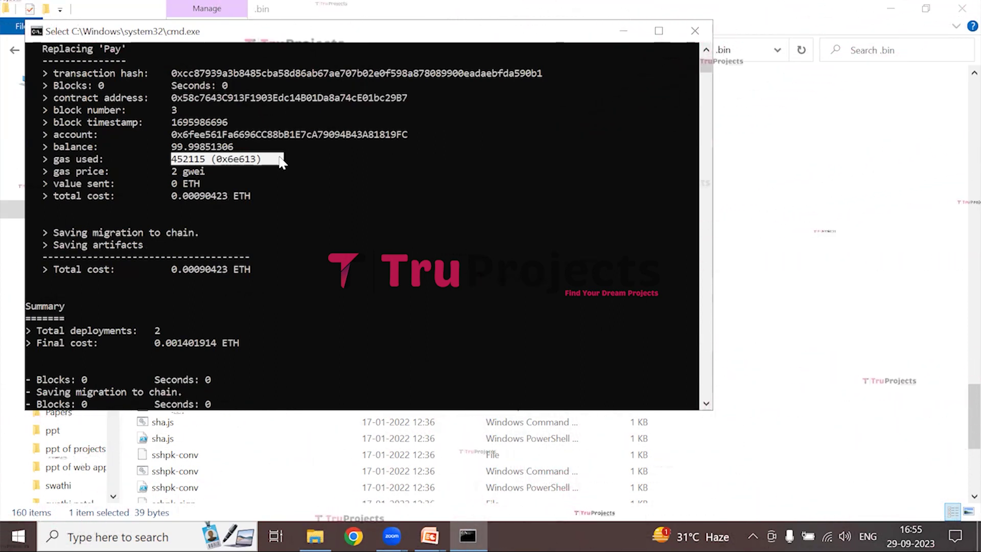
drag(250, 39, 244, 116)
click(618, 108)
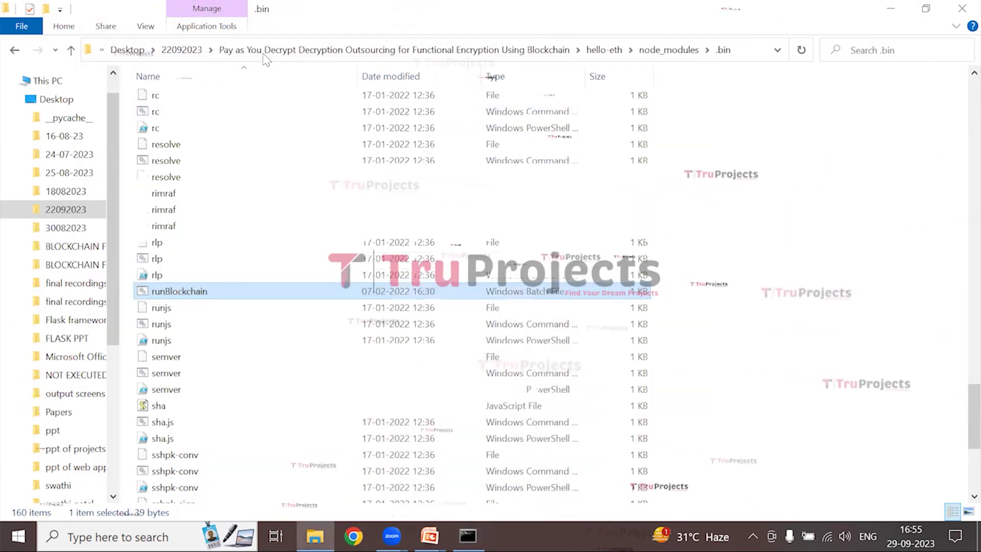
Go up to the project folder and select the manage, Pay.sol and run files
click(265, 50)
click(200, 184)
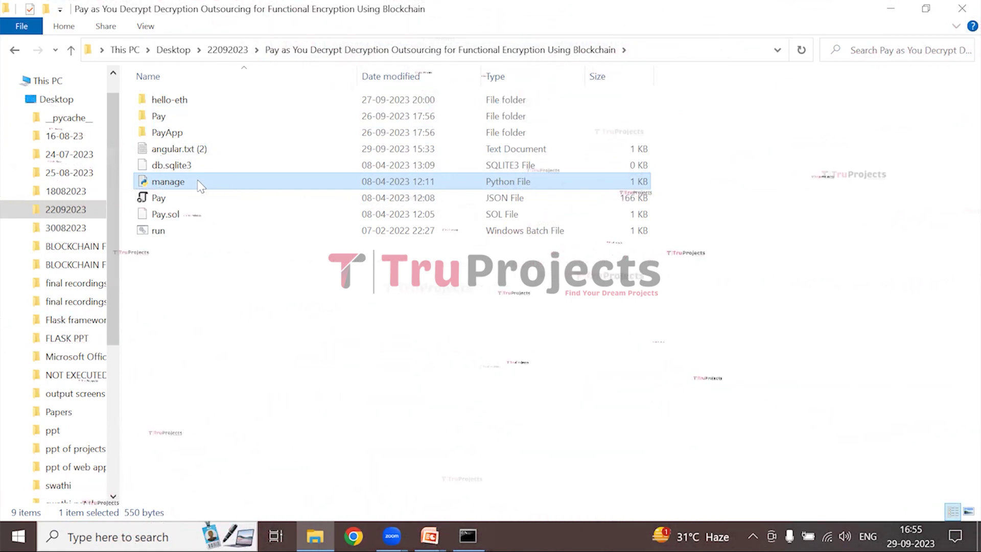
click(194, 217)
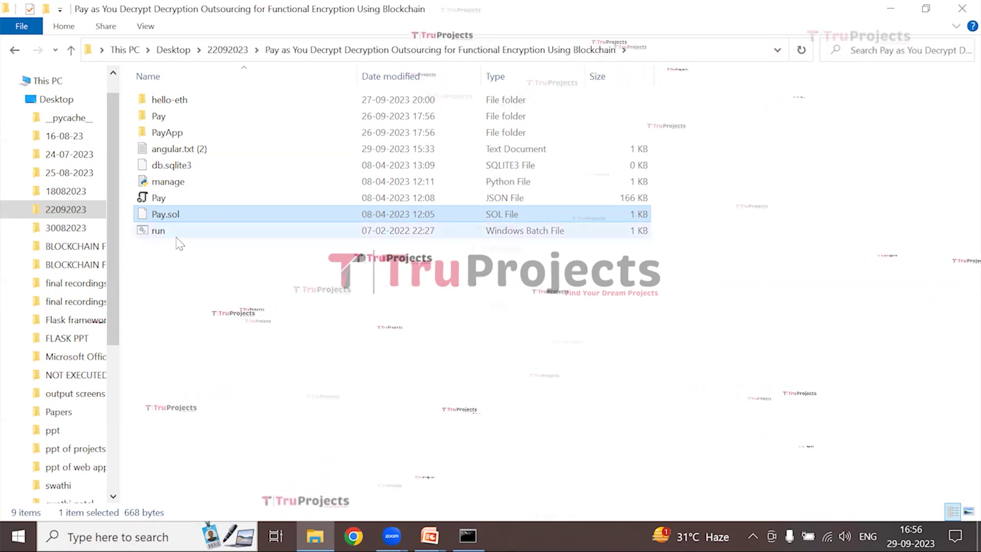
click(176, 236)
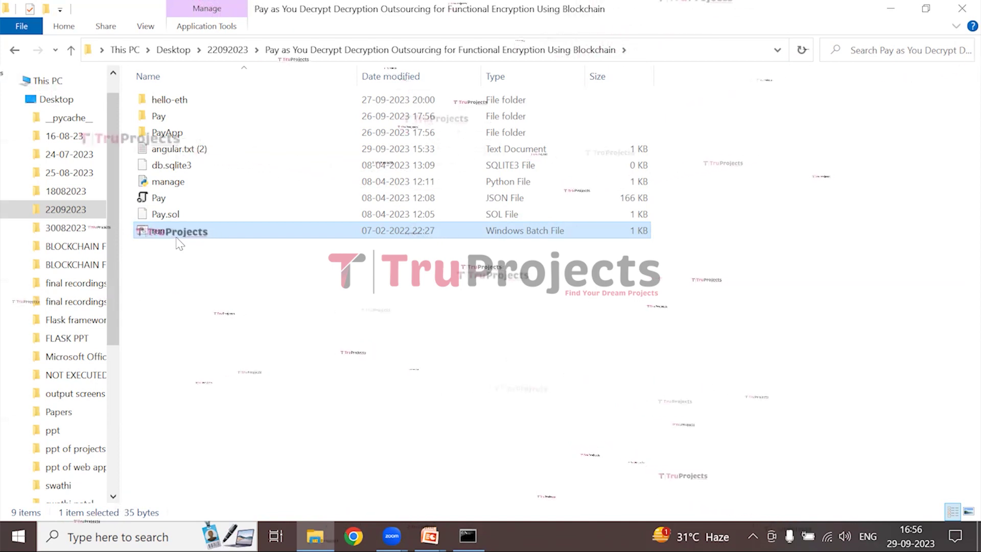
double_click(176, 236)
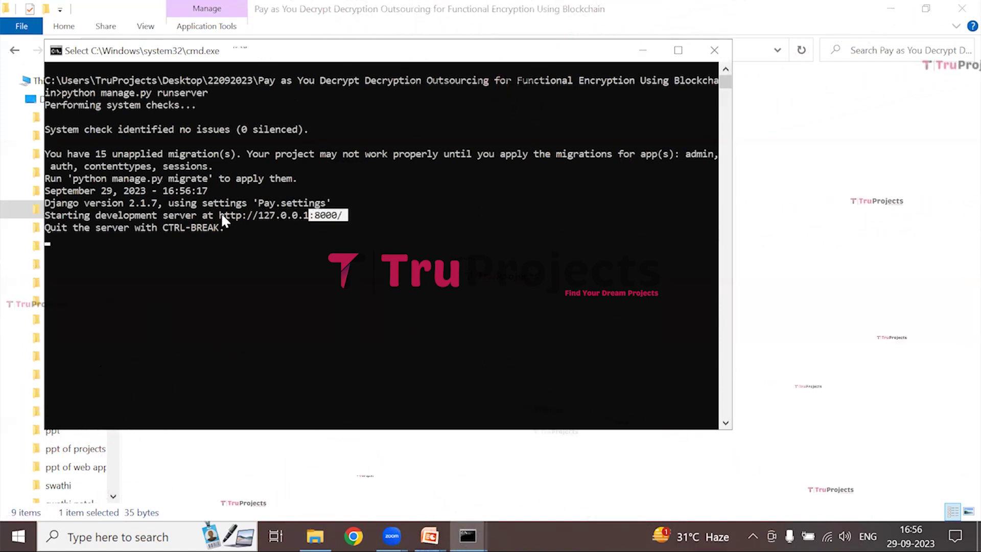
drag(217, 215, 368, 218)
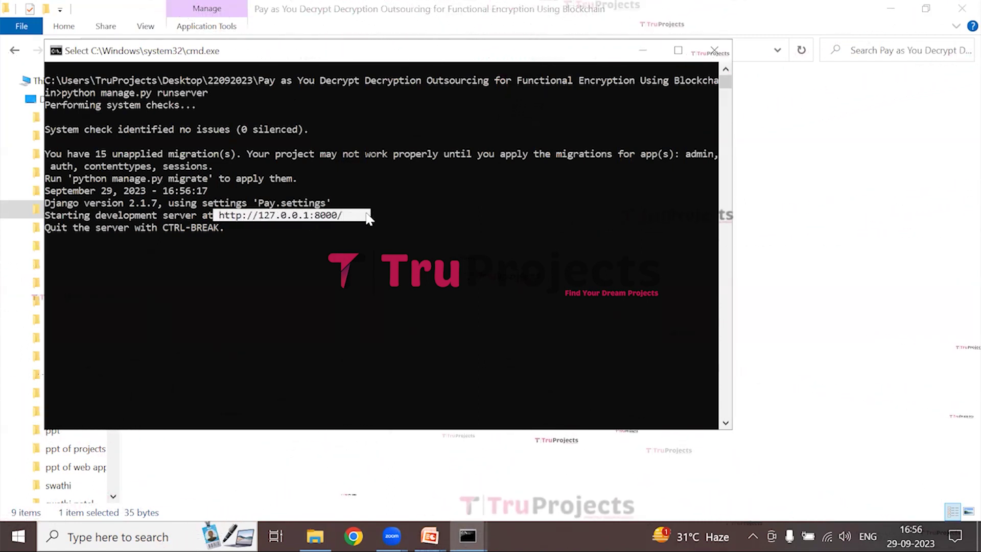
key(ctrl+c)
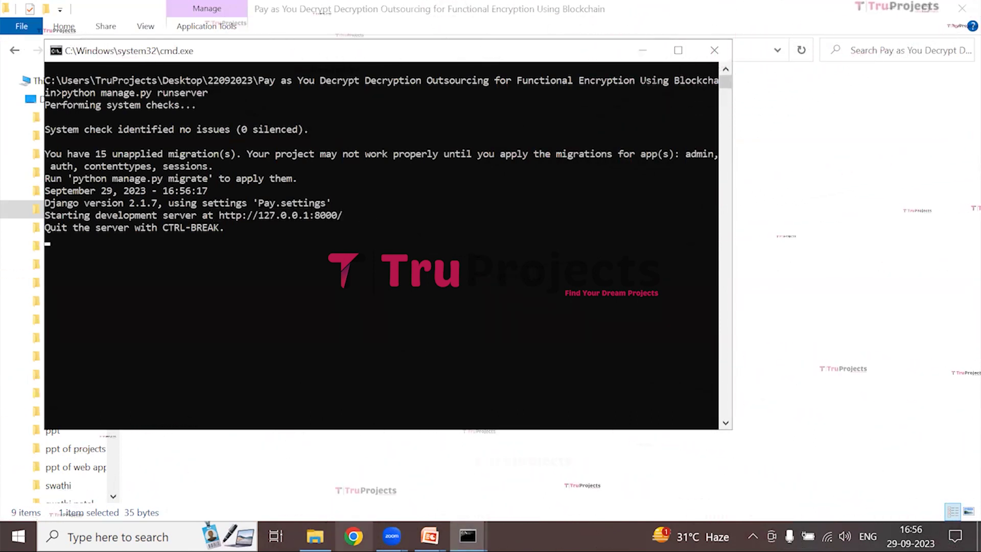
click(352, 535)
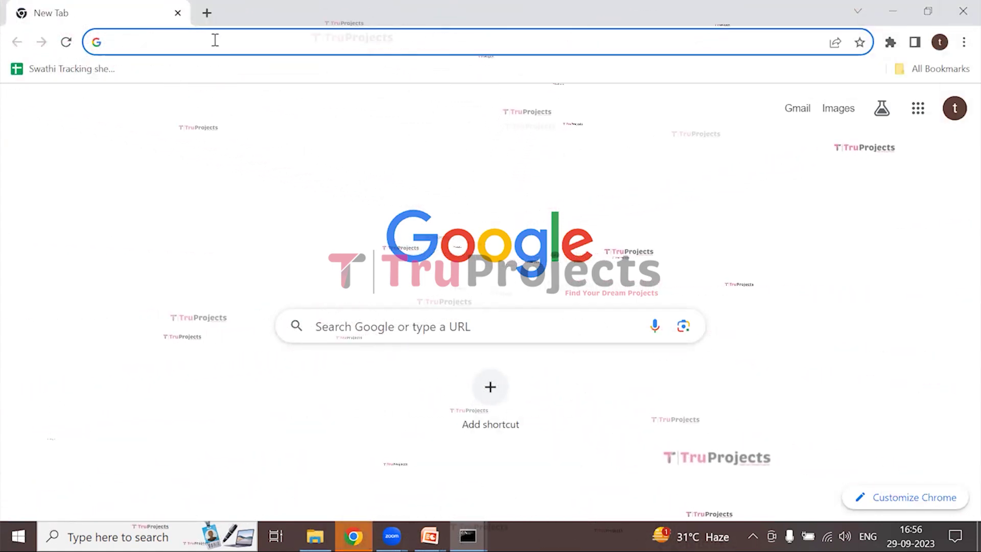
Paste the server address into Chrome and add index.html to load the home page
key(ctrl+v)
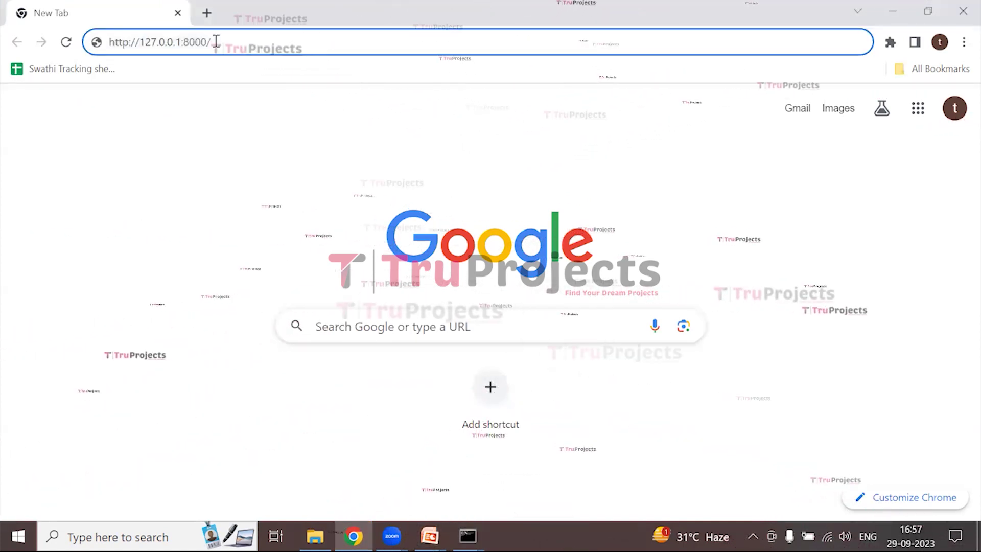
text(index.html)
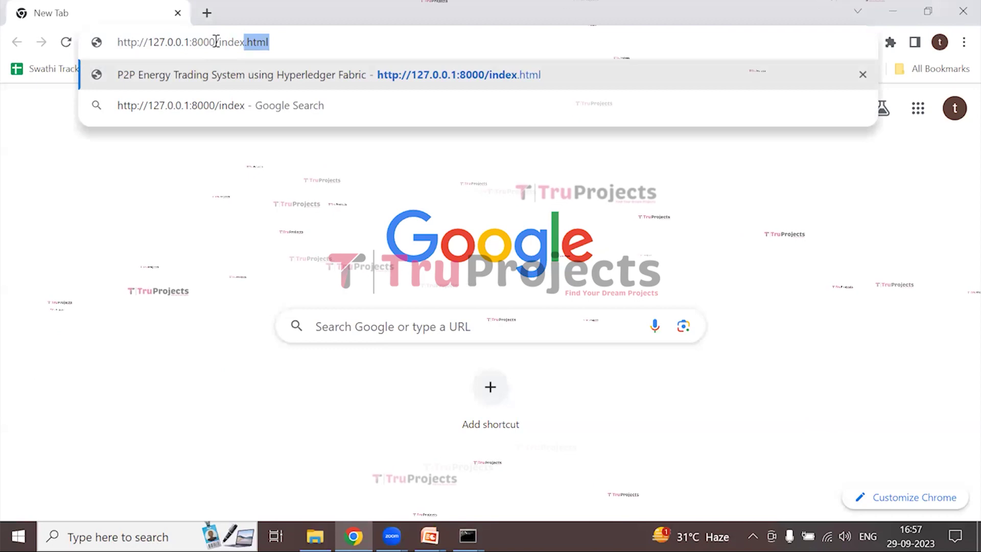
key(Return)
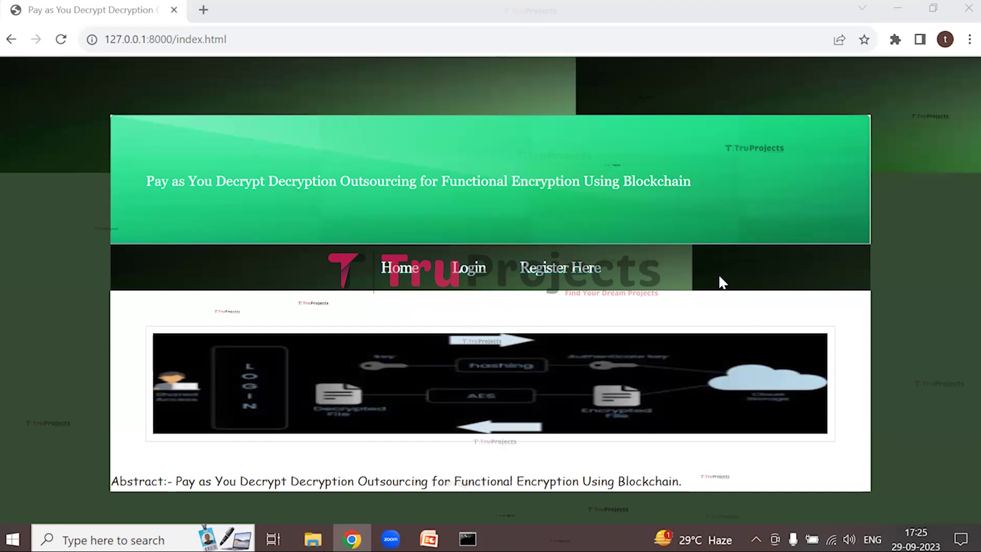
On the Register page, enter the new user's username, password and contact number
click(560, 269)
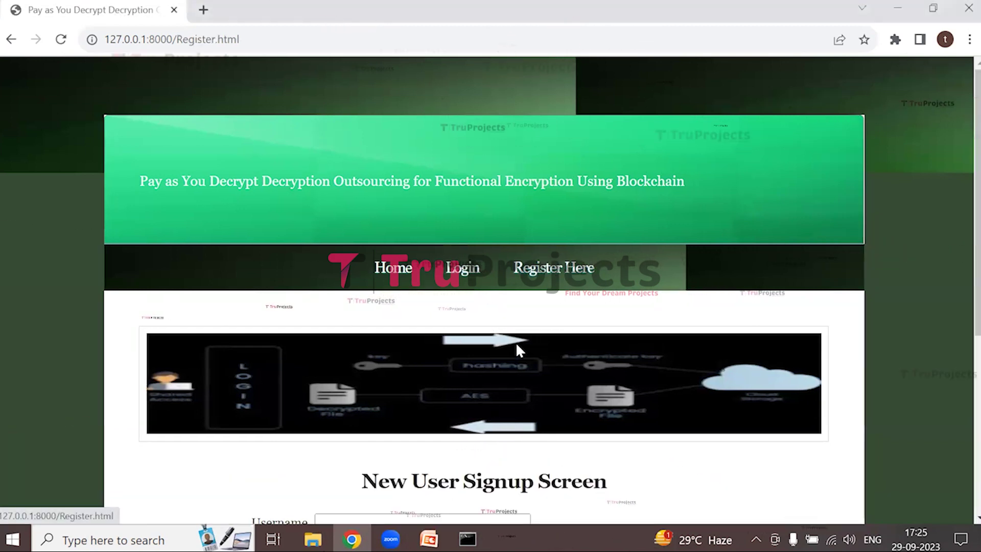
scroll(513, 345, down, 3)
click(335, 372)
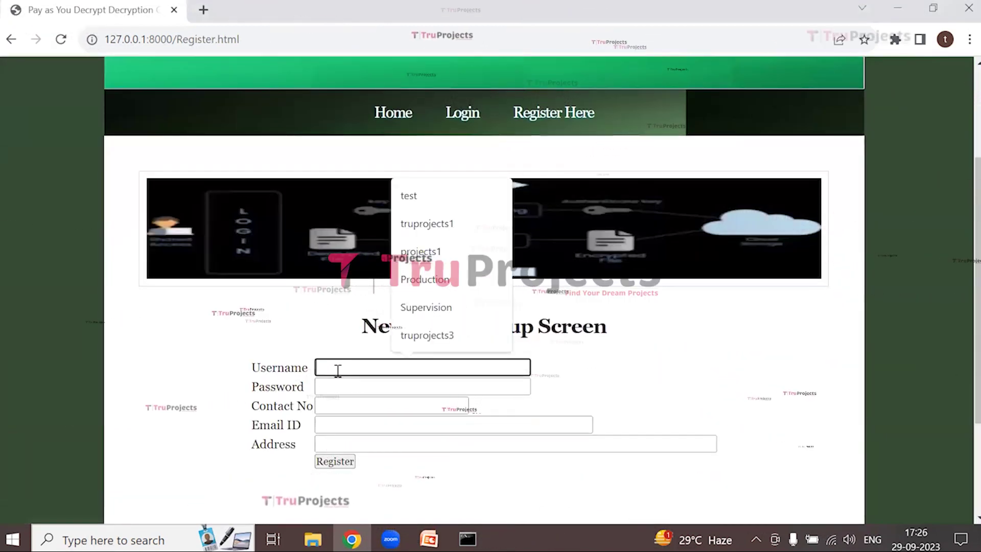
text(suresh)
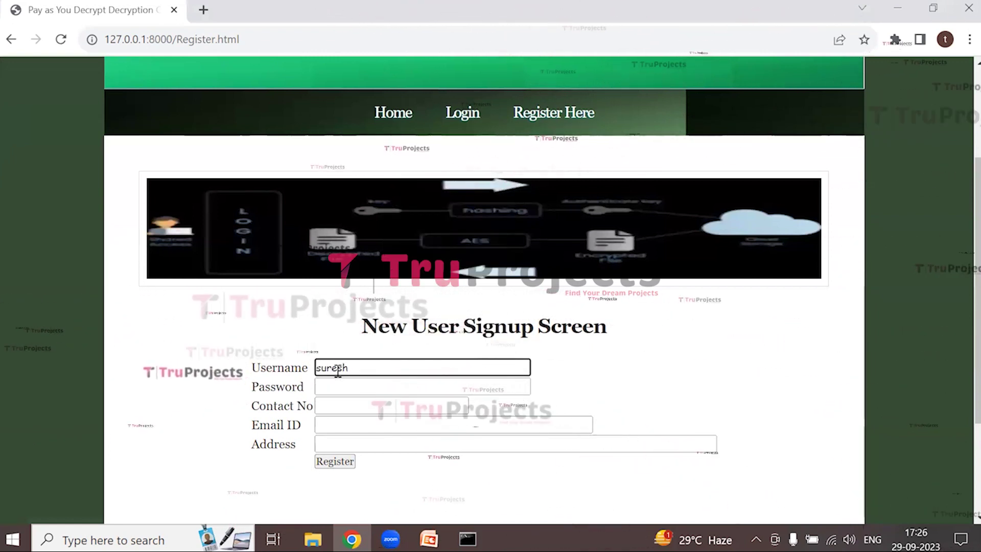
key(Tab)
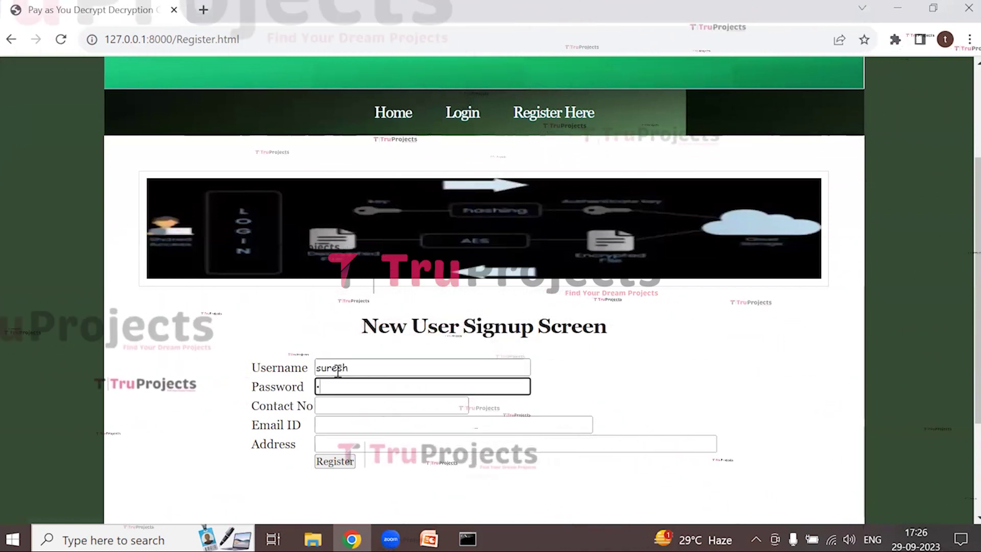
text(1234)
key(Tab)
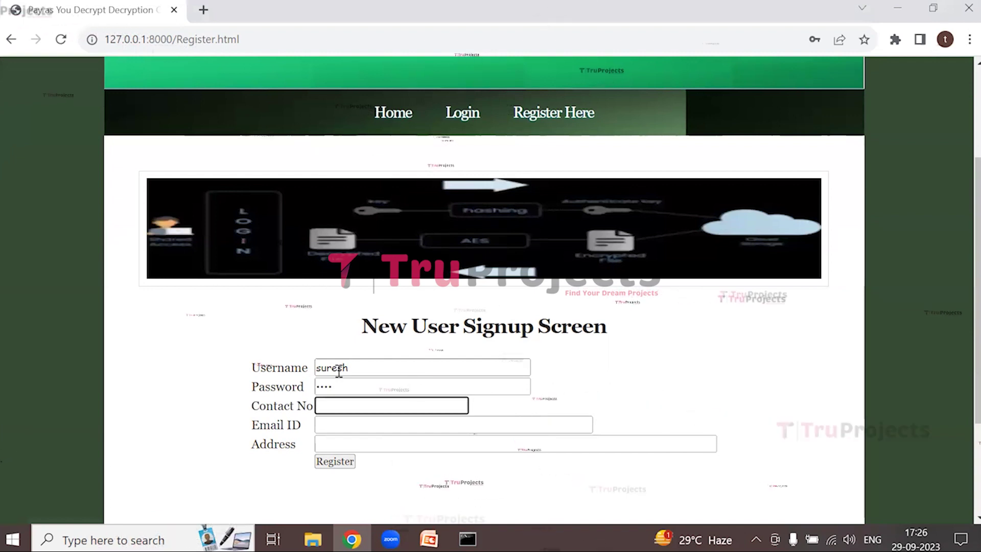
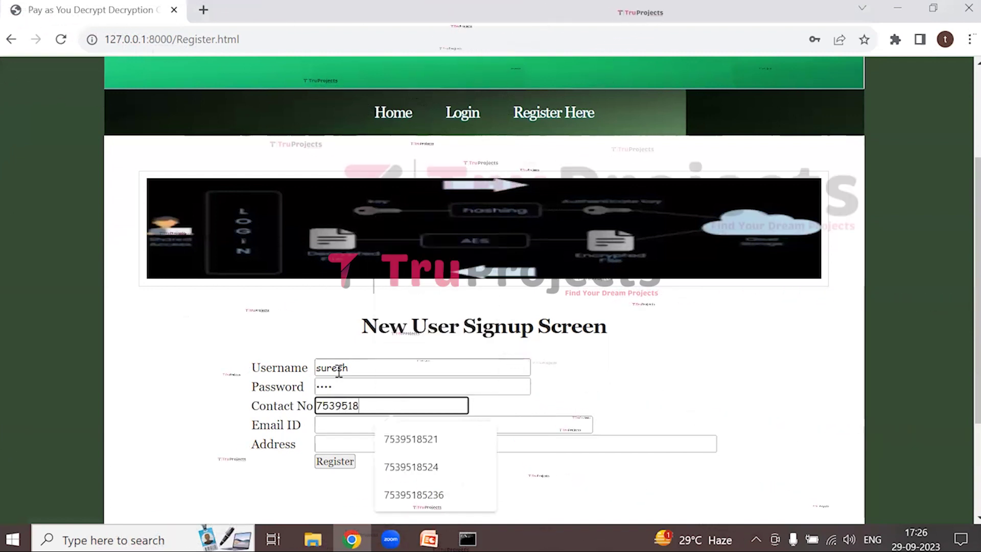
Fill the email and address from saved suggestions and submit the registration
click(330, 422)
key(Down)
key(Return)
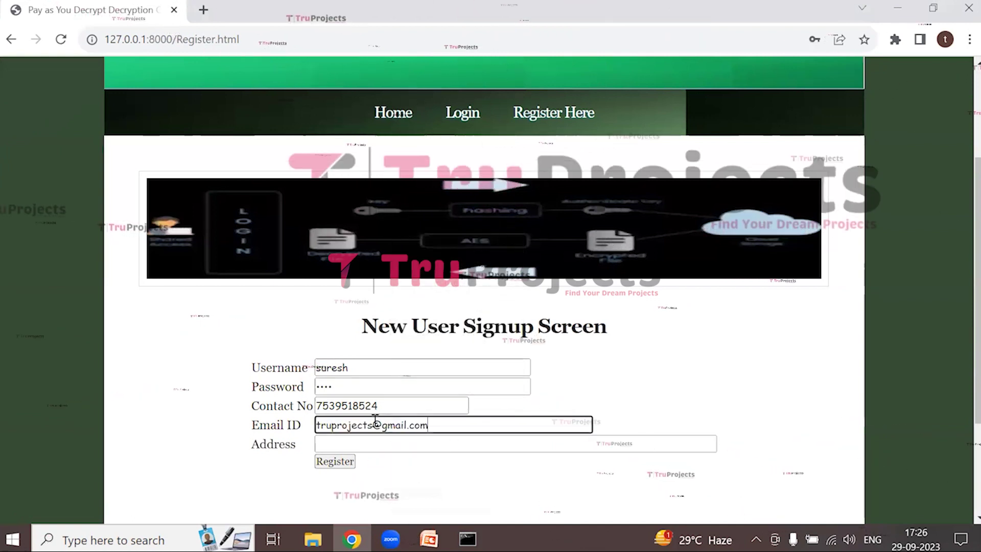
click(358, 444)
click(434, 409)
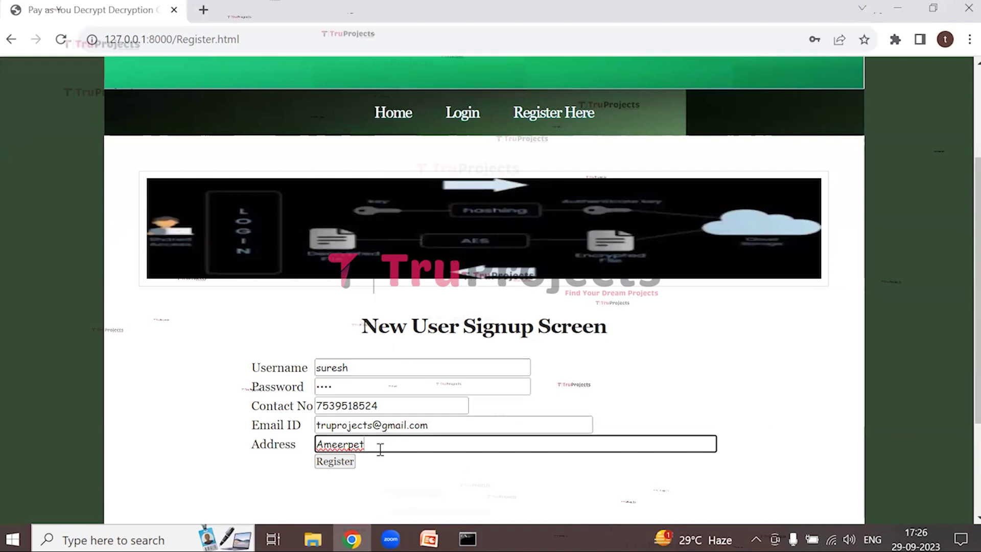
click(336, 461)
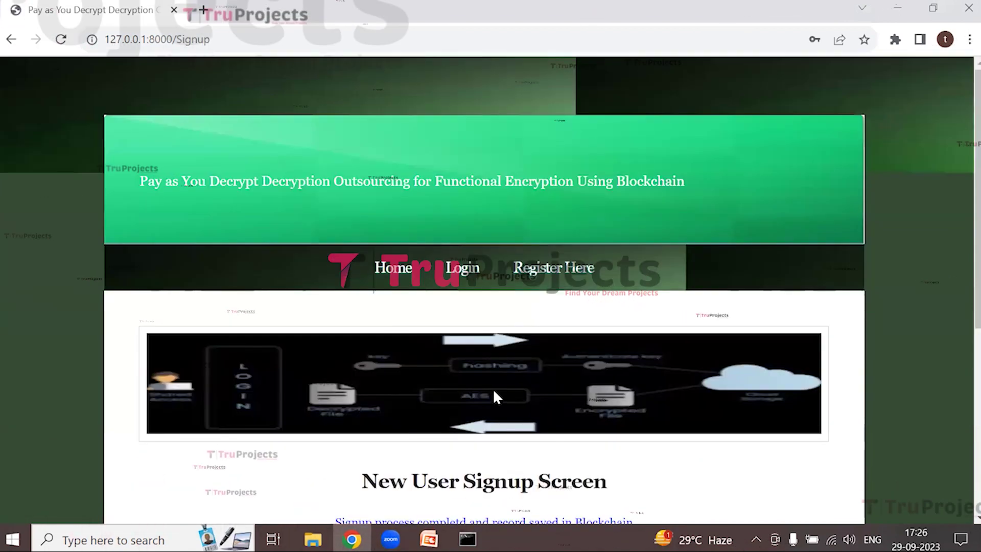
Reopen the signup form and enter the second user's username, password and contact number
scroll(308, 462, down, 1)
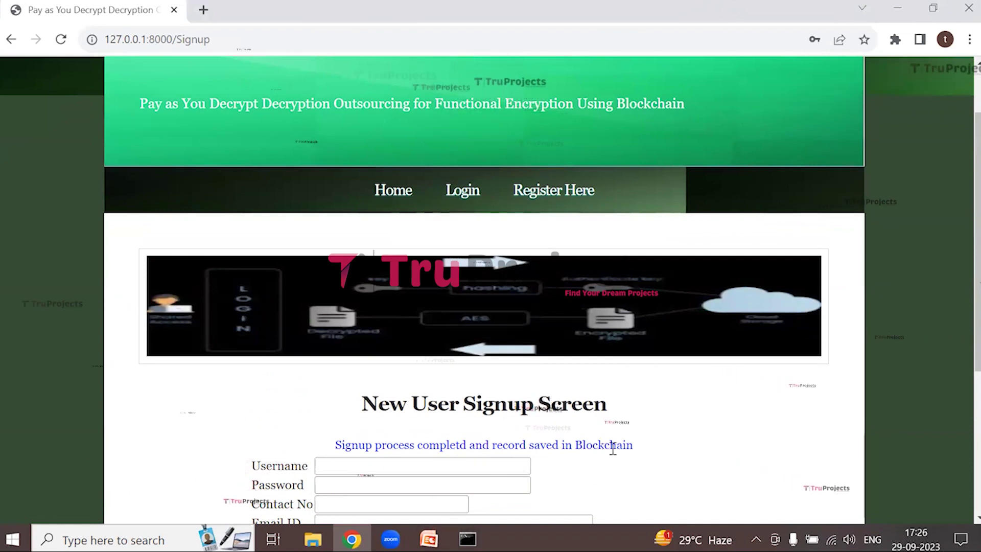
click(564, 195)
scroll(476, 315, down, 1)
click(331, 368)
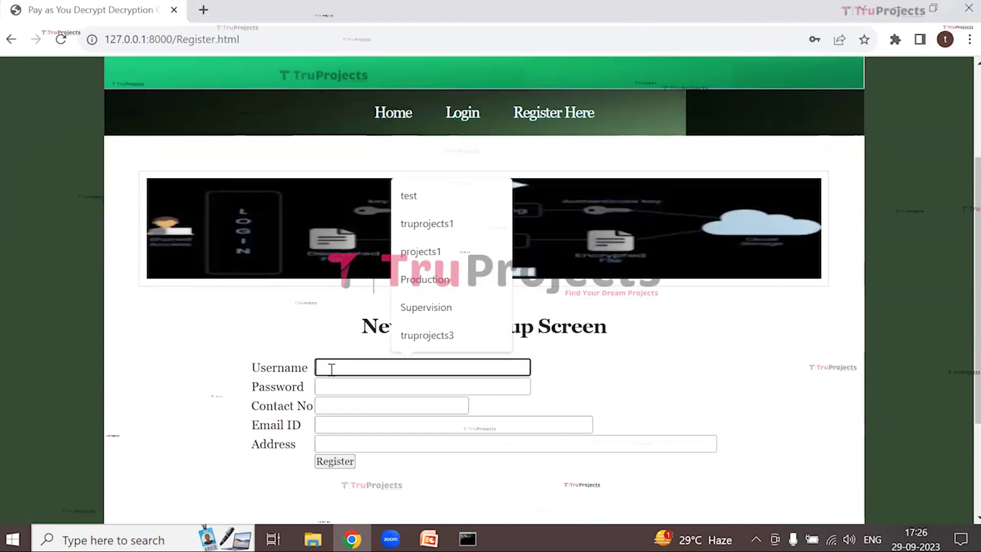
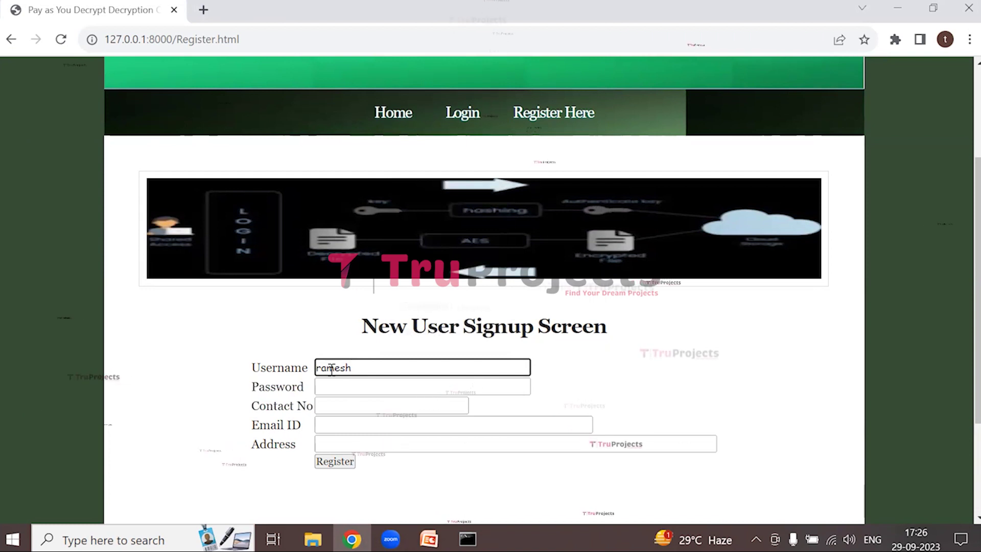
key(Tab)
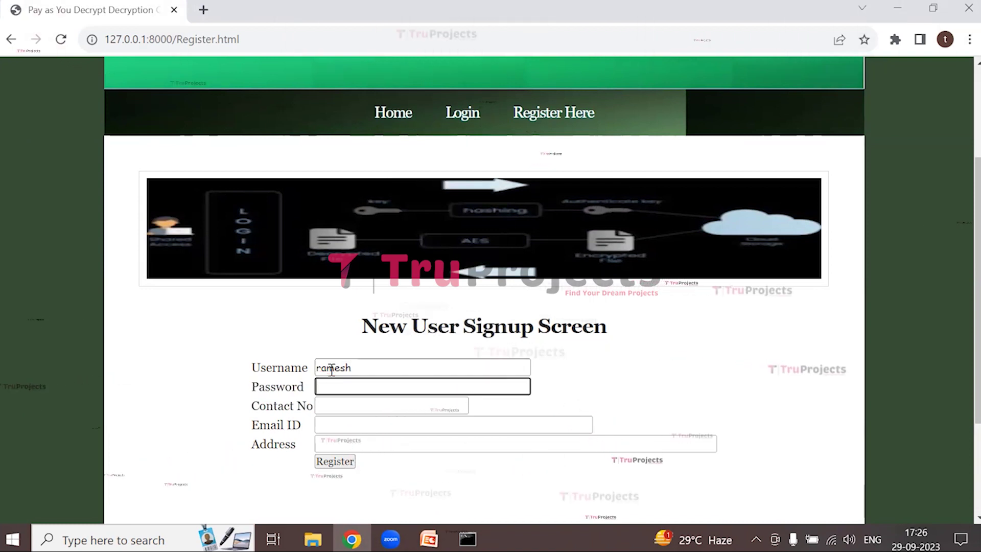
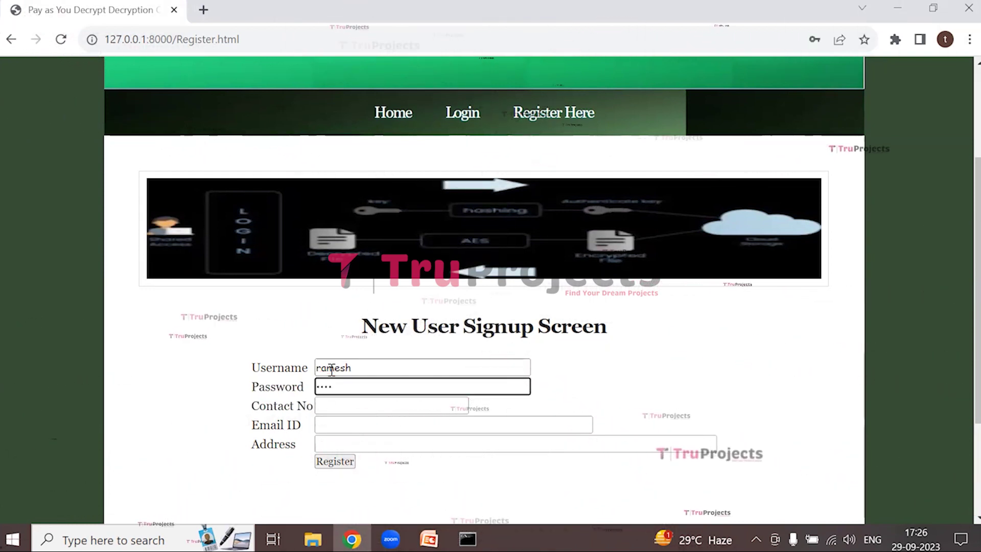
key(Tab)
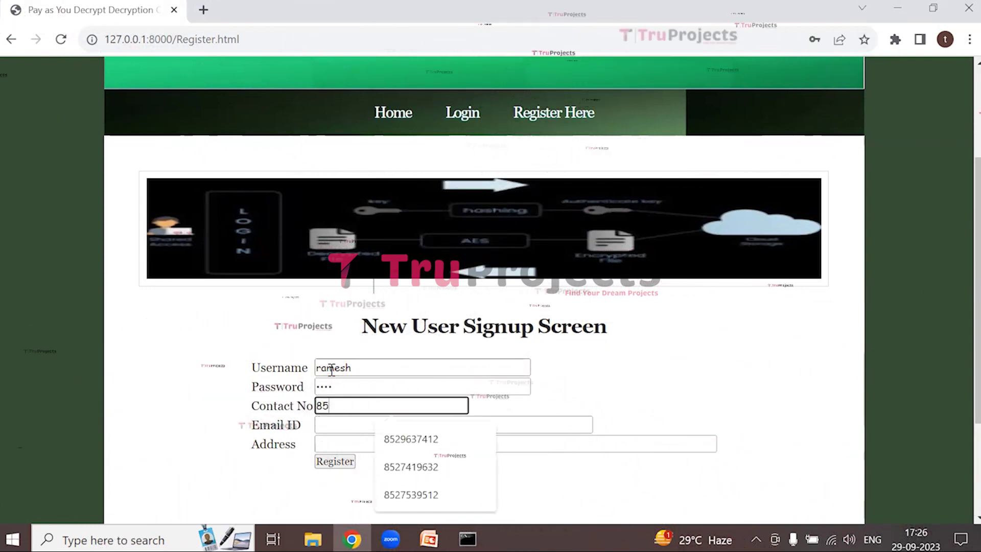
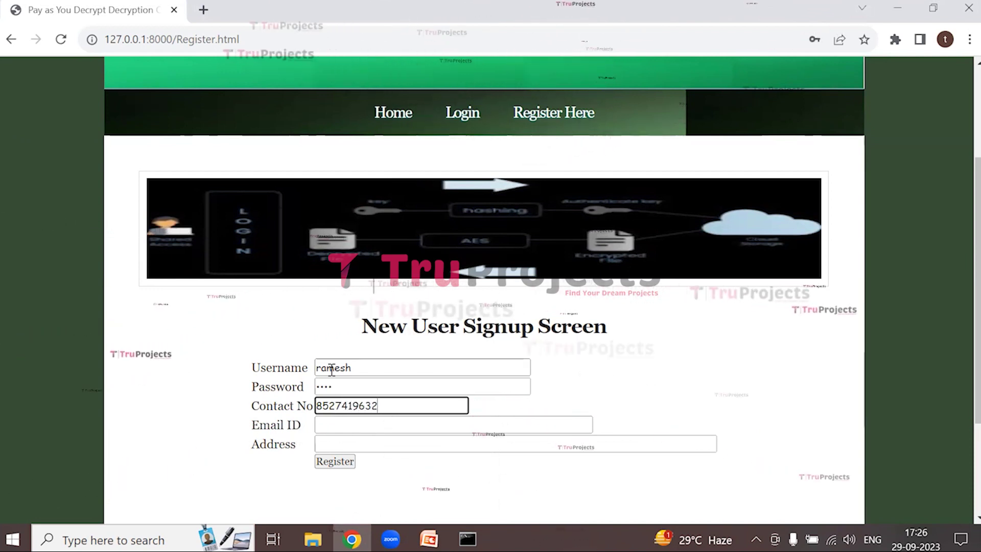
Fill the second user's email and address from saved suggestions and submit the registration
click(346, 426)
key(Down)
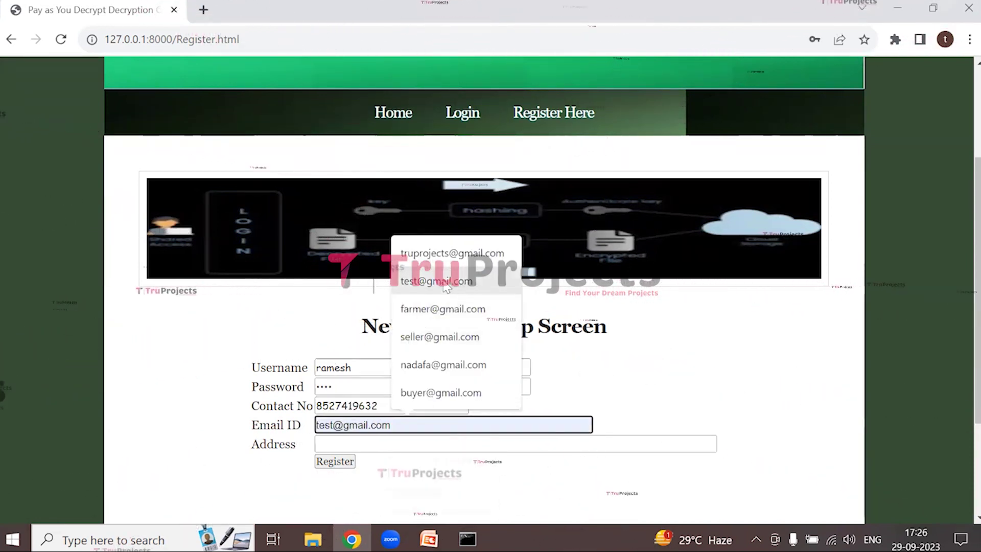
key(Return)
click(366, 442)
click(416, 410)
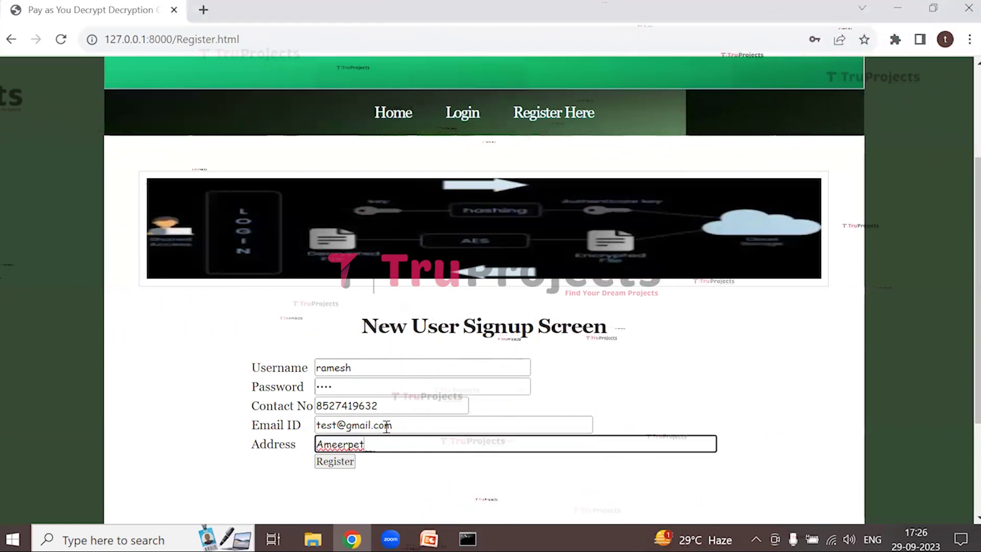
click(335, 461)
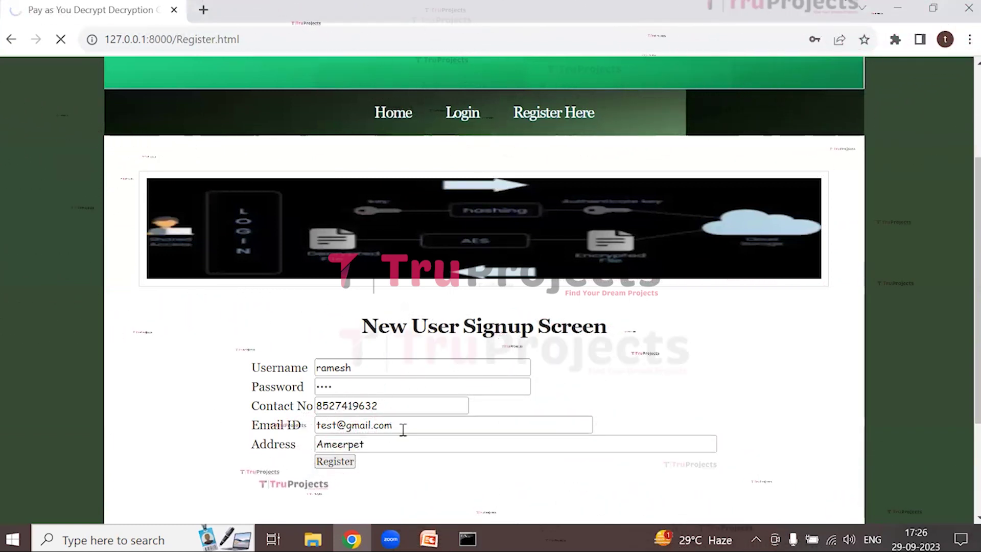
scroll(404, 432, down, 3)
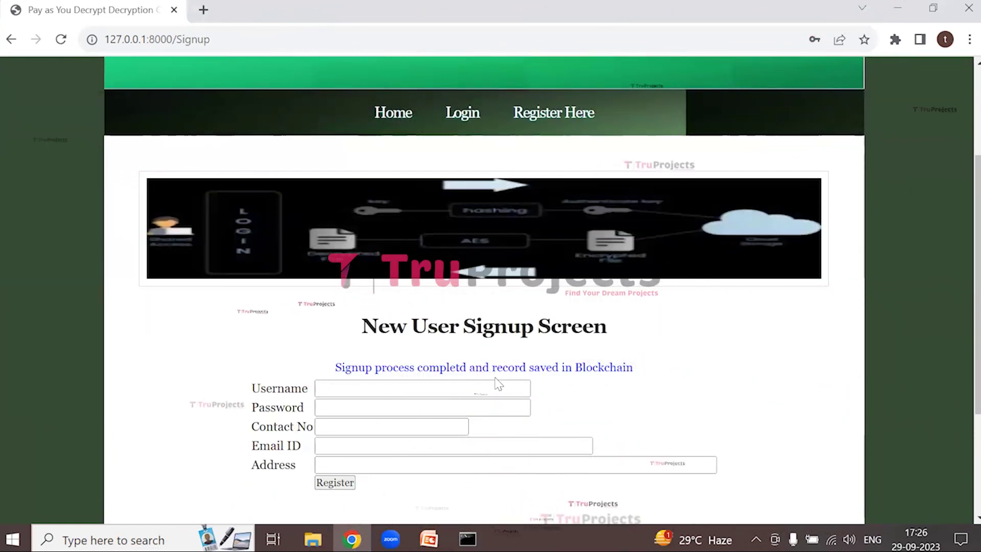
scroll(549, 385, up, 2)
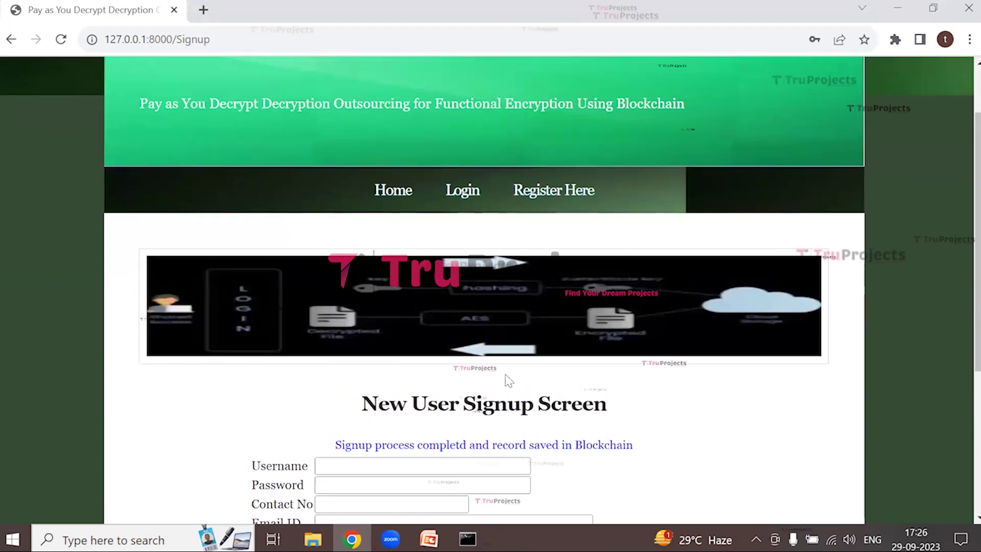
Reopen the signup form and enter the third user's username, password and contact number
click(566, 197)
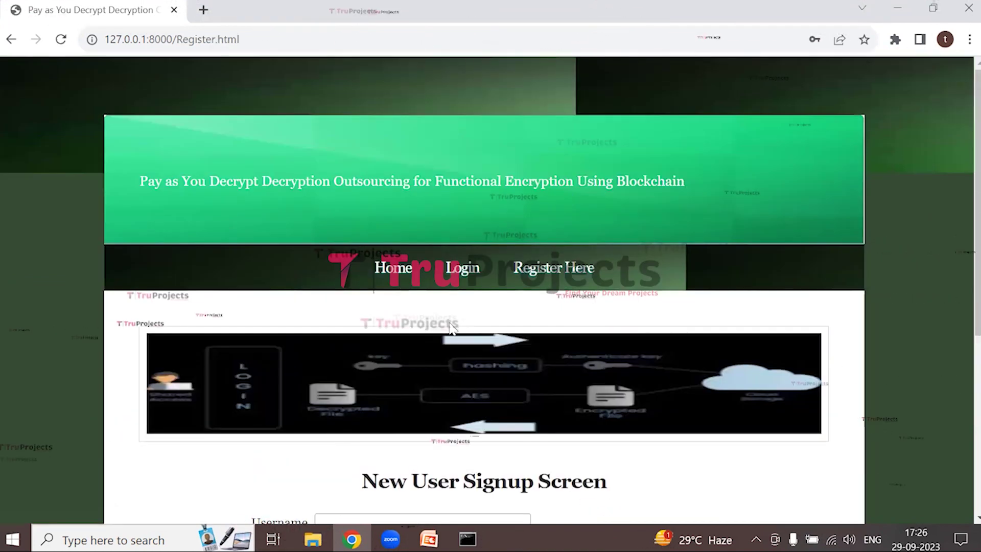
scroll(376, 324, down, 4)
click(354, 295)
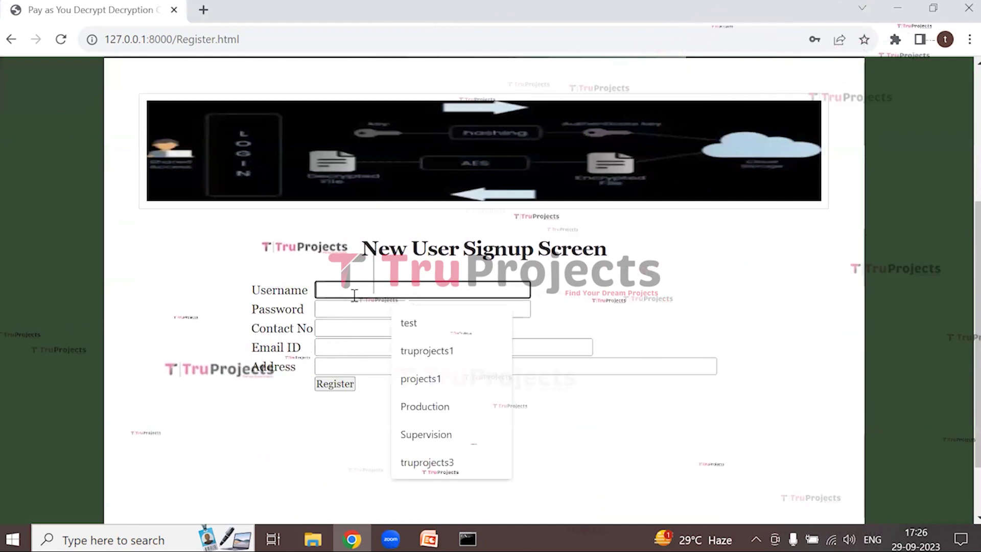
text(hari)
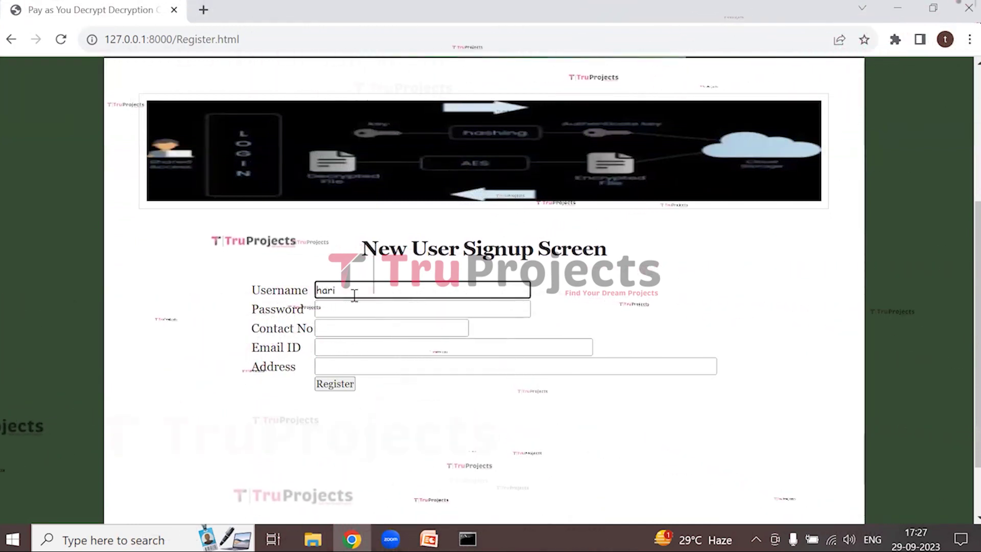
key(Tab)
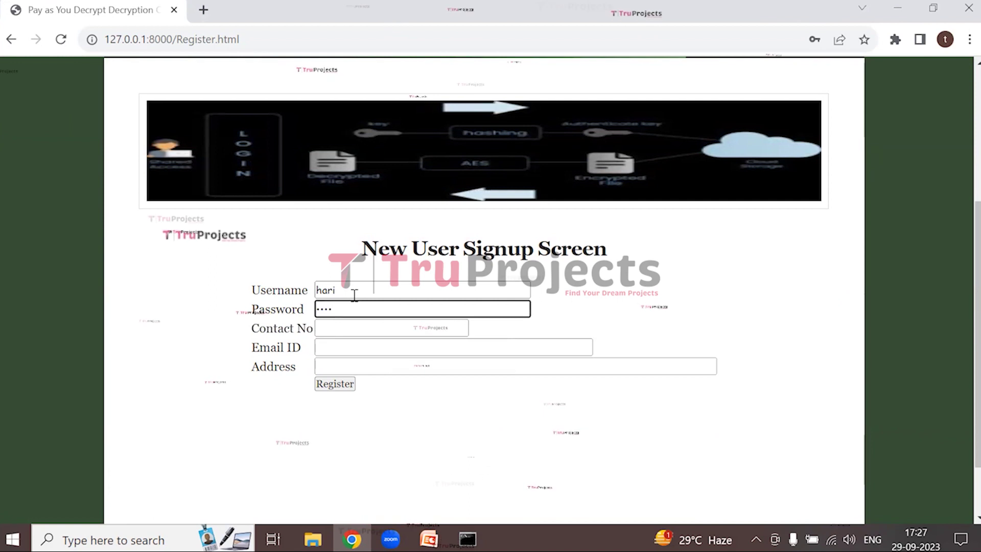
key(Tab)
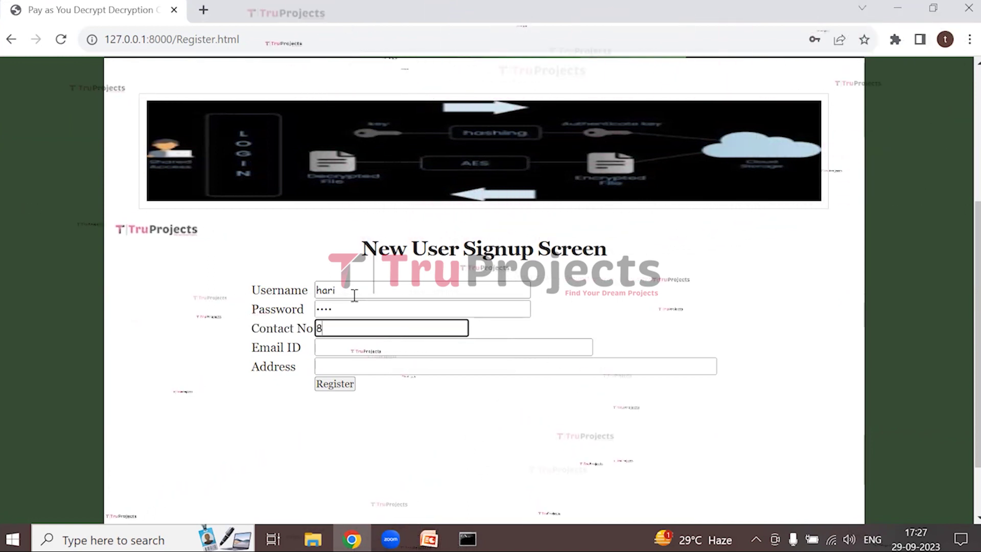
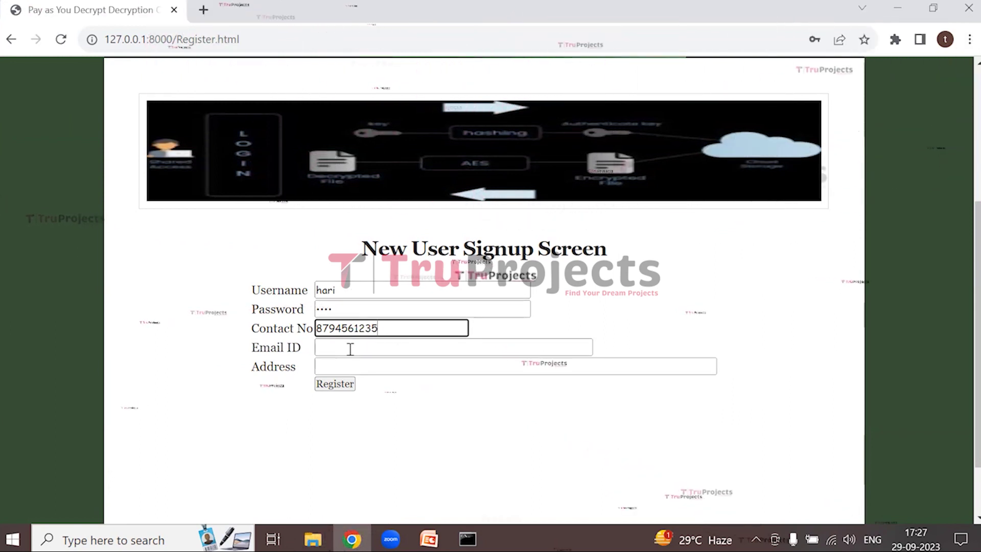
Fill the third user's email and address from saved suggestions and submit the registration
click(347, 353)
click(427, 190)
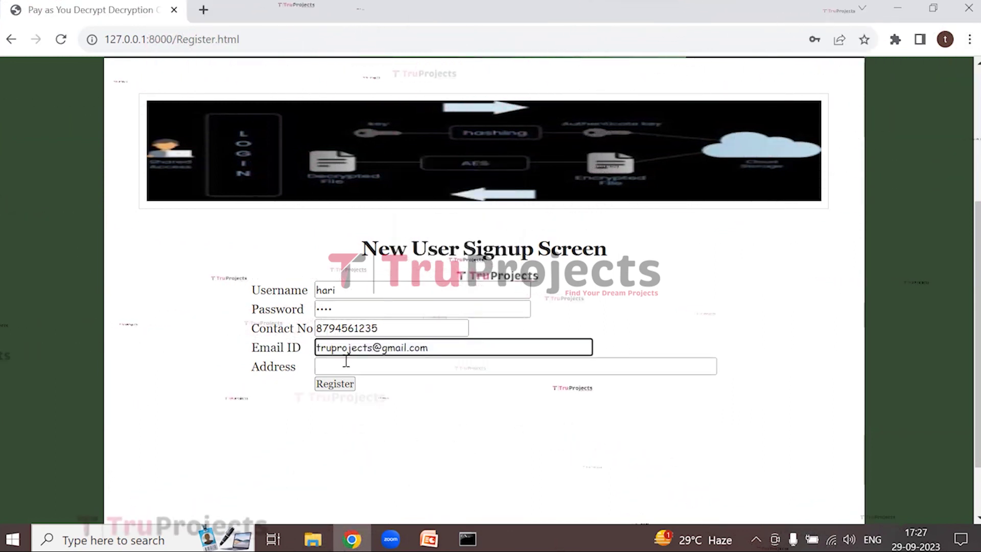
click(375, 365)
click(415, 428)
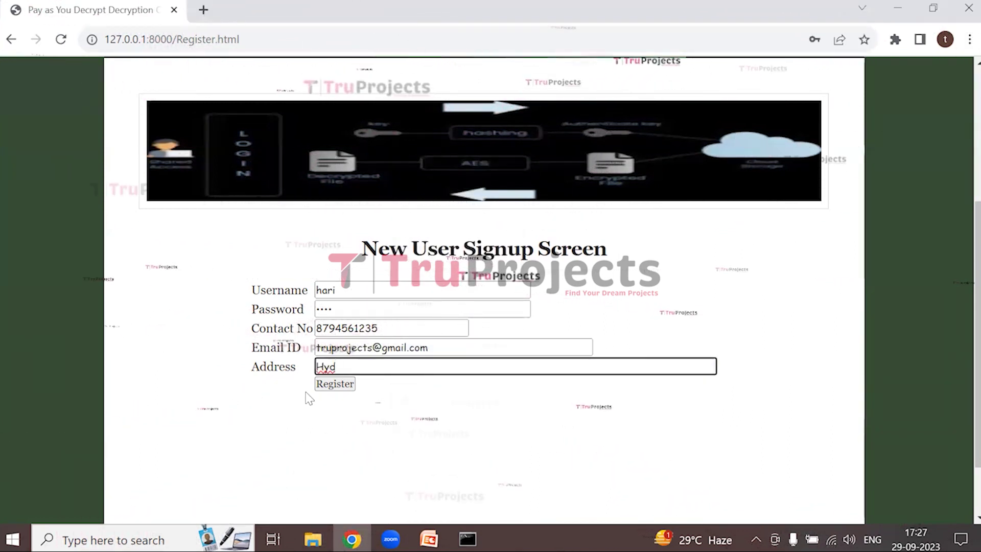
click(339, 387)
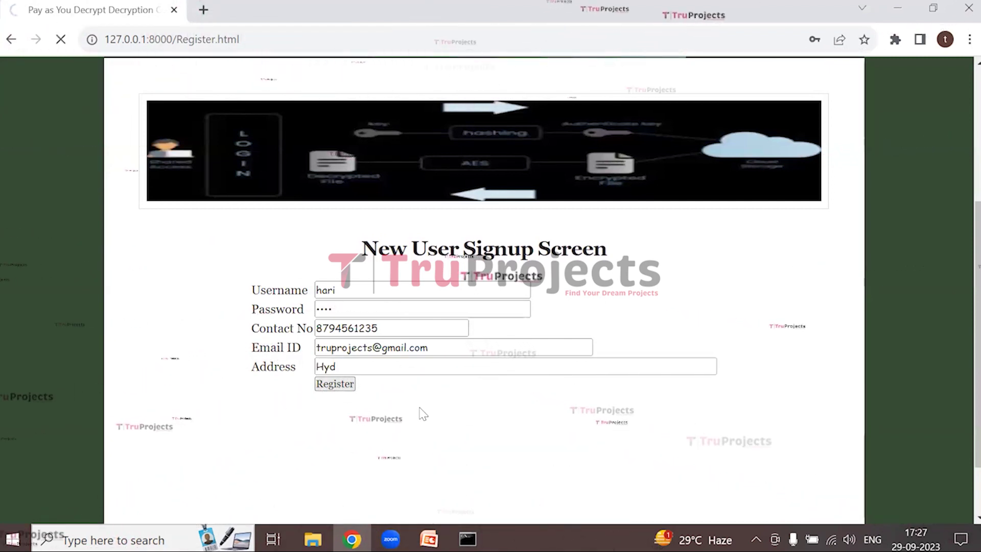
scroll(416, 405, down, 5)
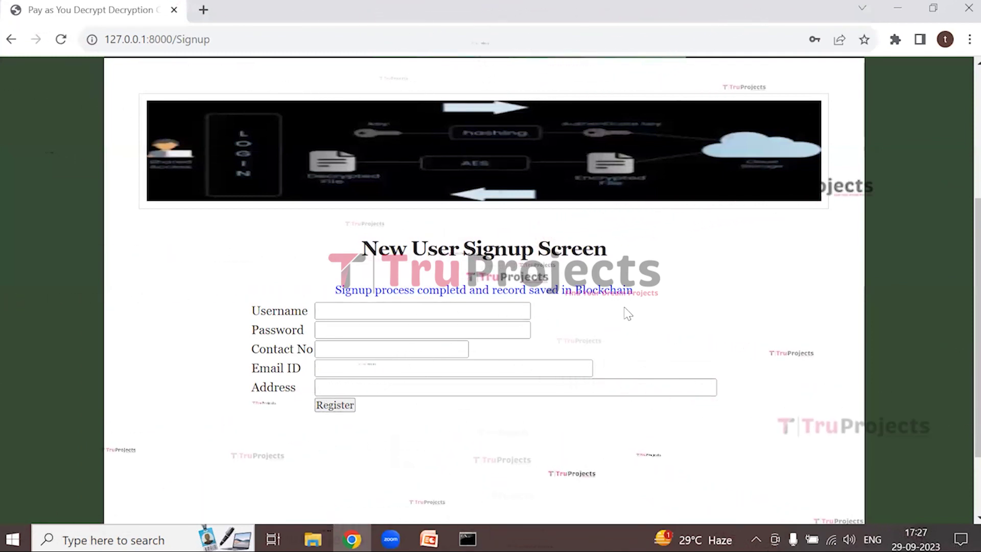
scroll(627, 313, up, 5)
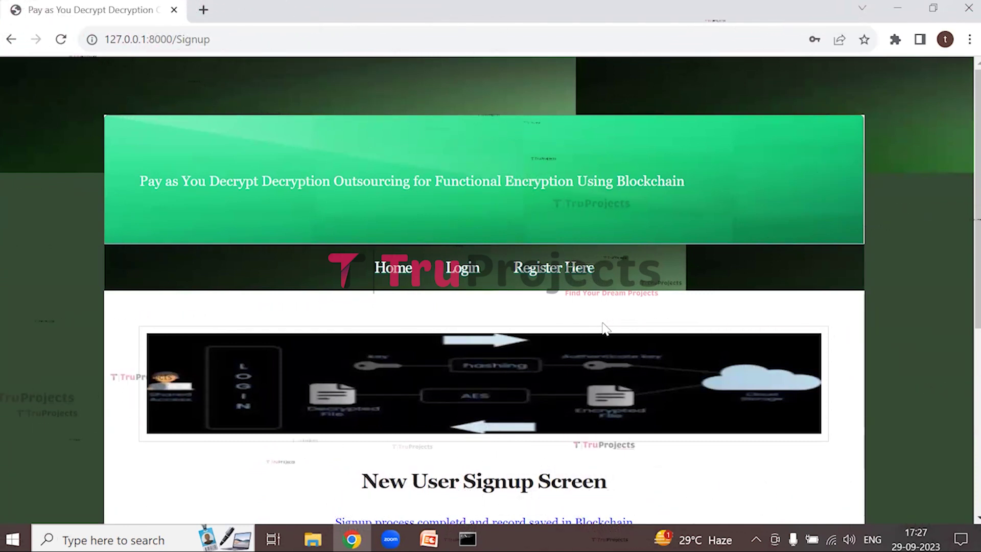
Log in with the first user's username and password, dismissing Chrome's password breach warning
click(460, 281)
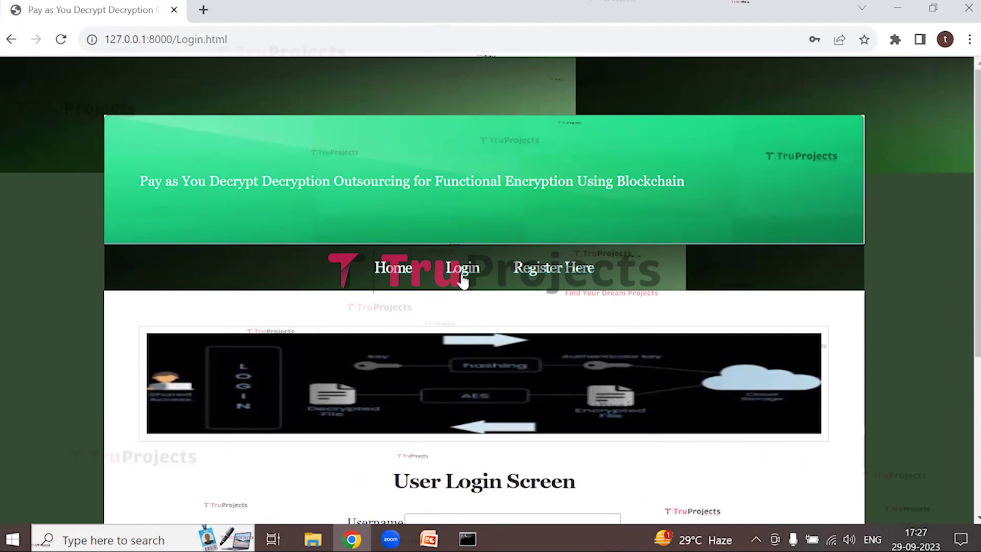
scroll(429, 378, down, 5)
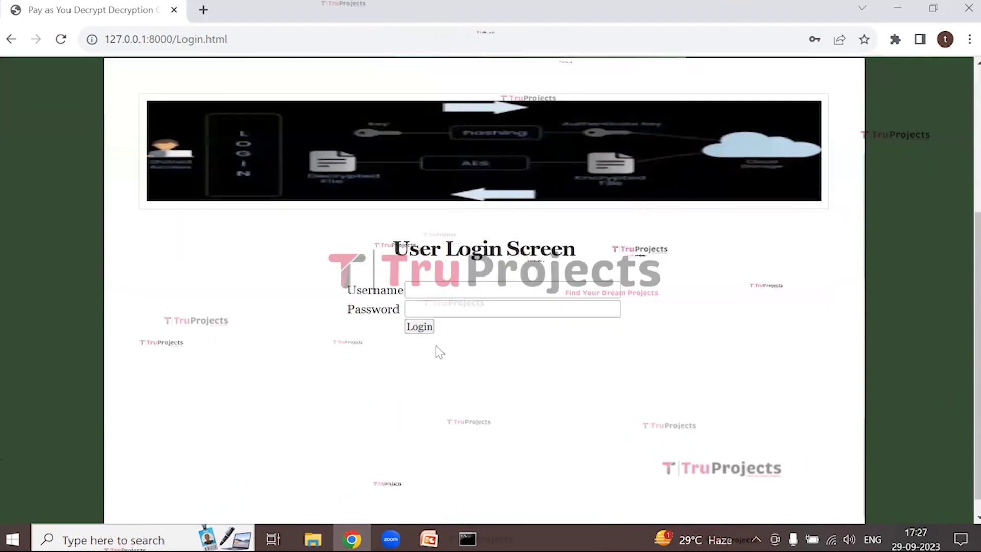
click(424, 295)
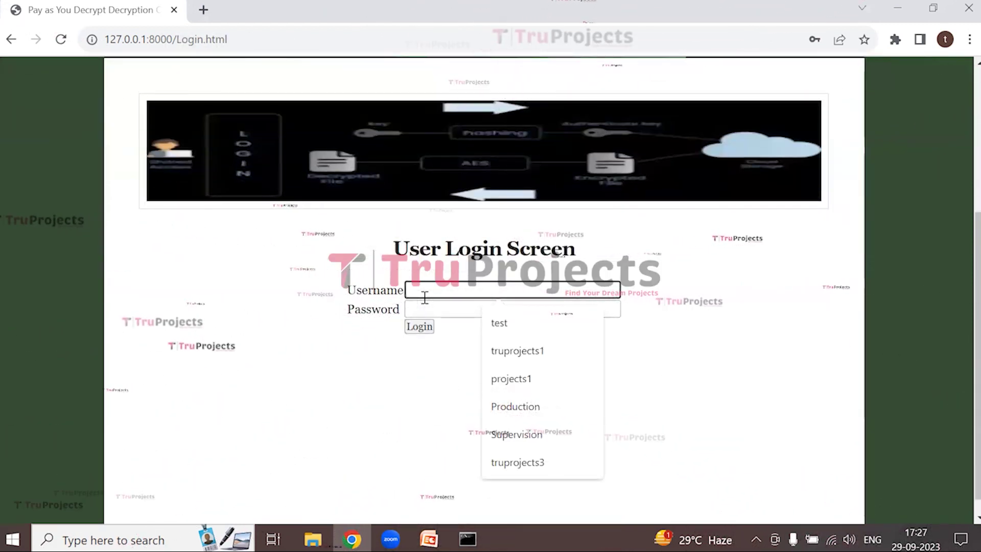
text(suresh)
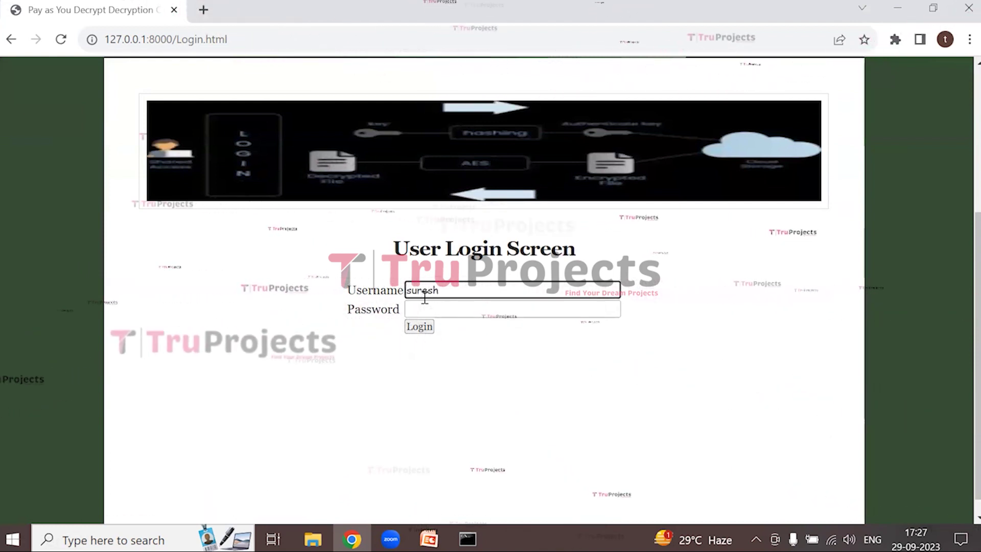
click(423, 307)
text(1234)
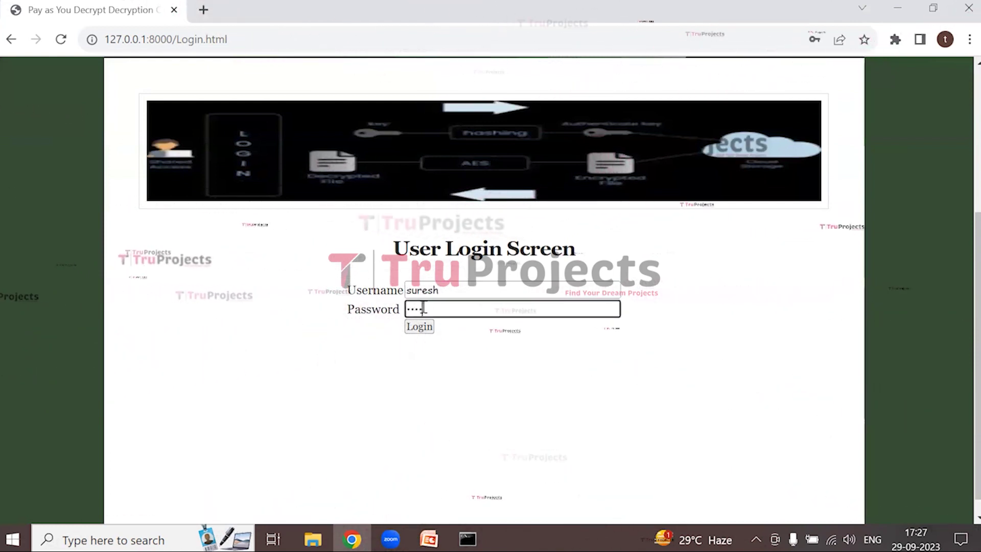
click(433, 329)
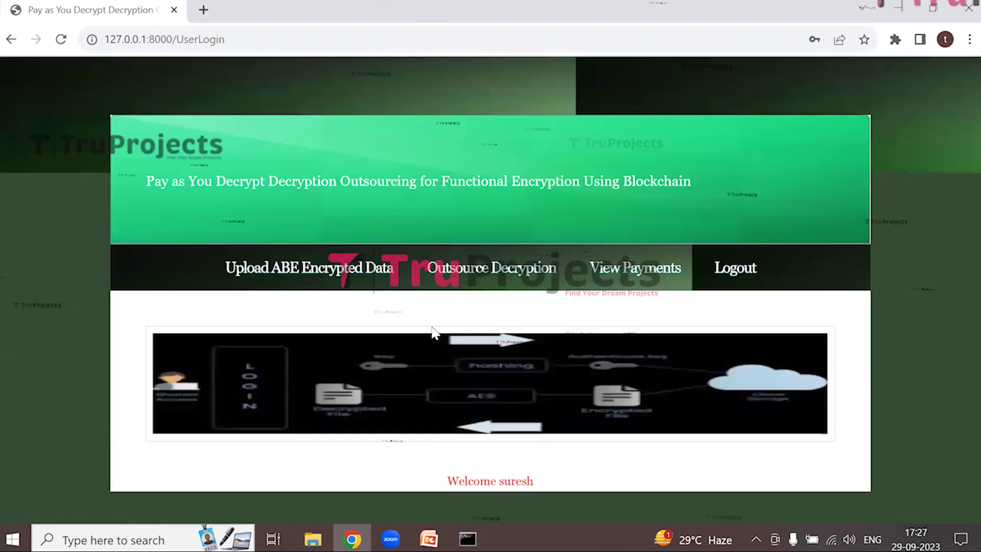
click(626, 250)
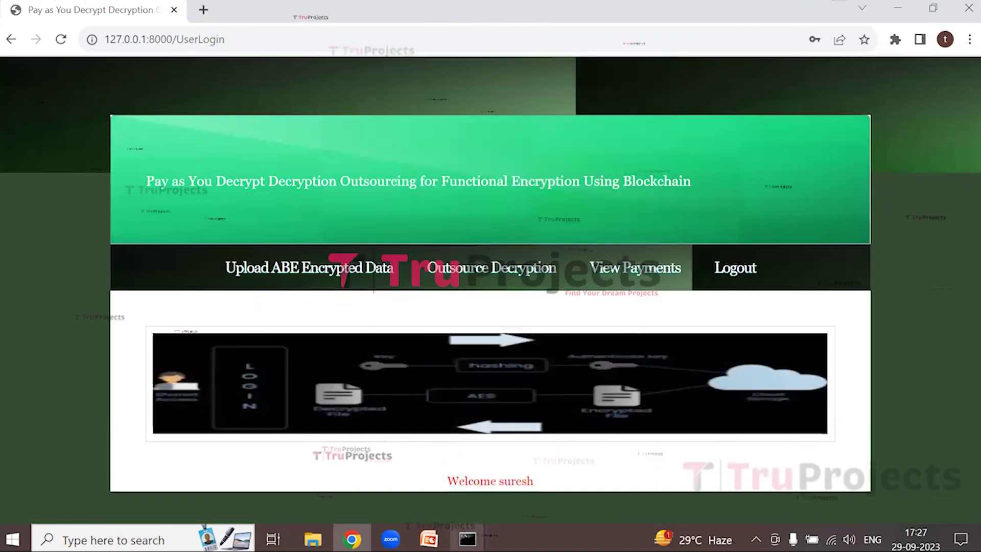
drag(500, 480, 540, 492)
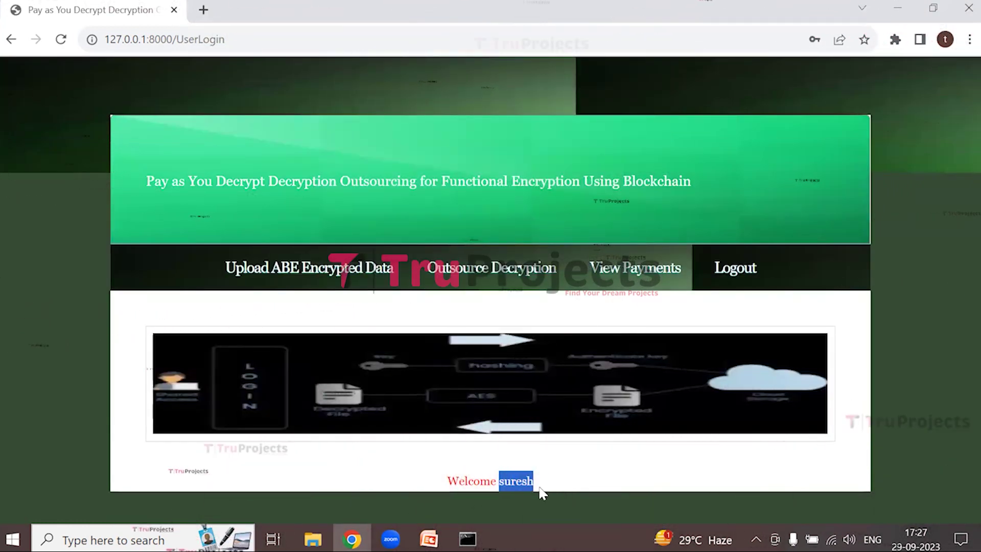
Upload angular.txt (2) encrypted with the description 'Python material'
click(284, 268)
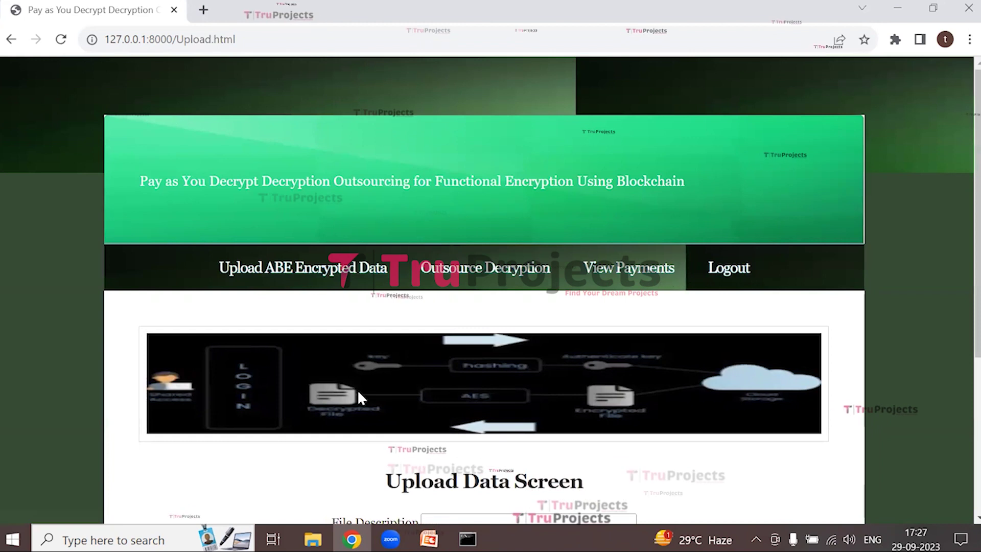
scroll(357, 390, down, 3)
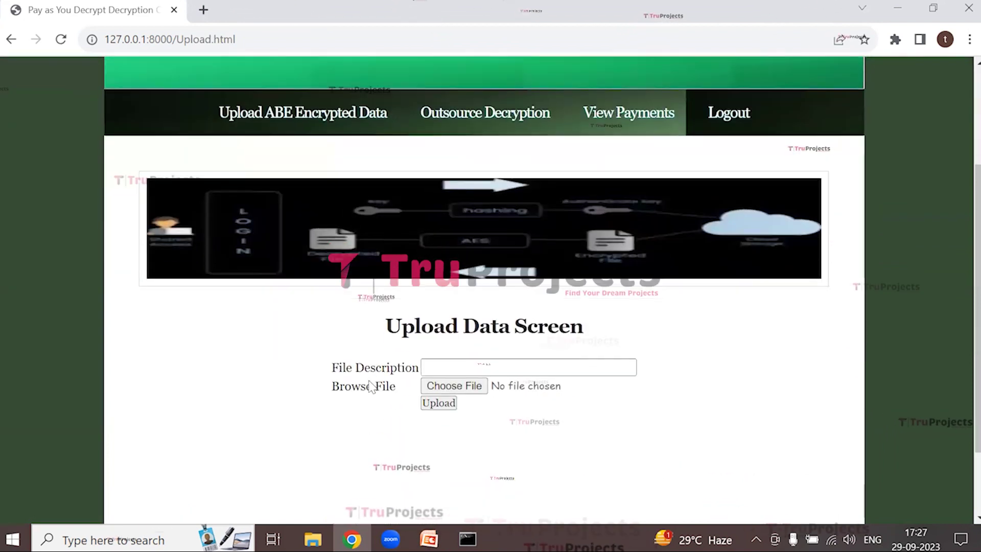
click(443, 368)
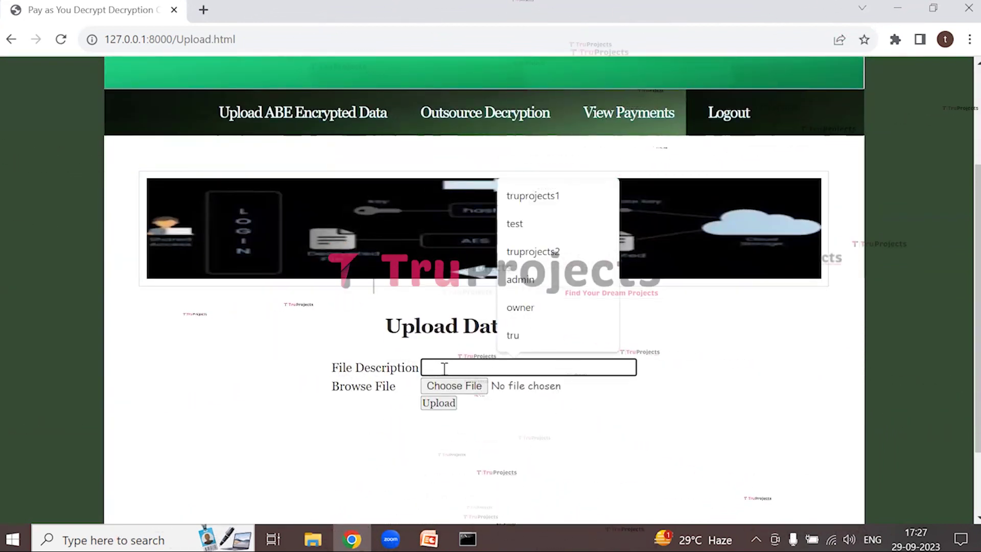
text(Python )
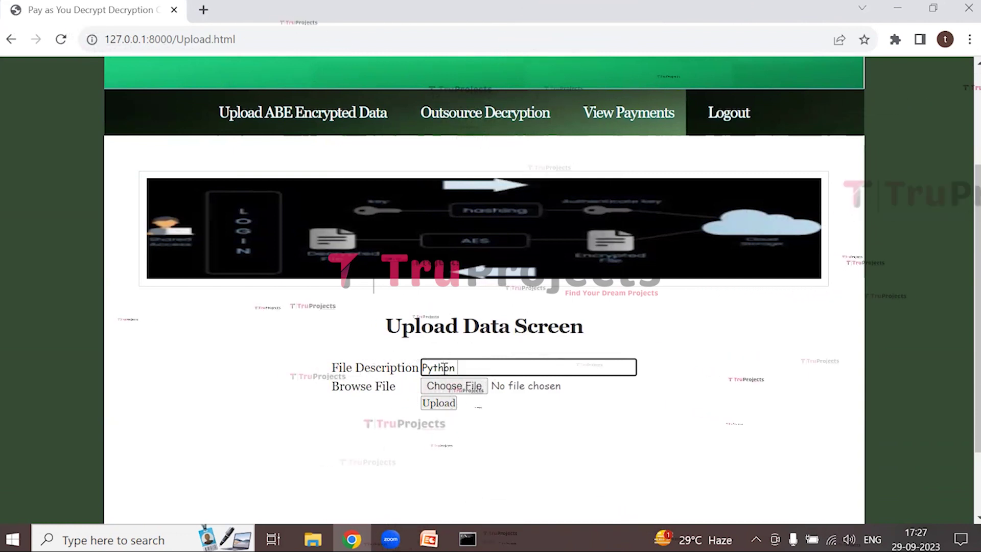
text(mate)
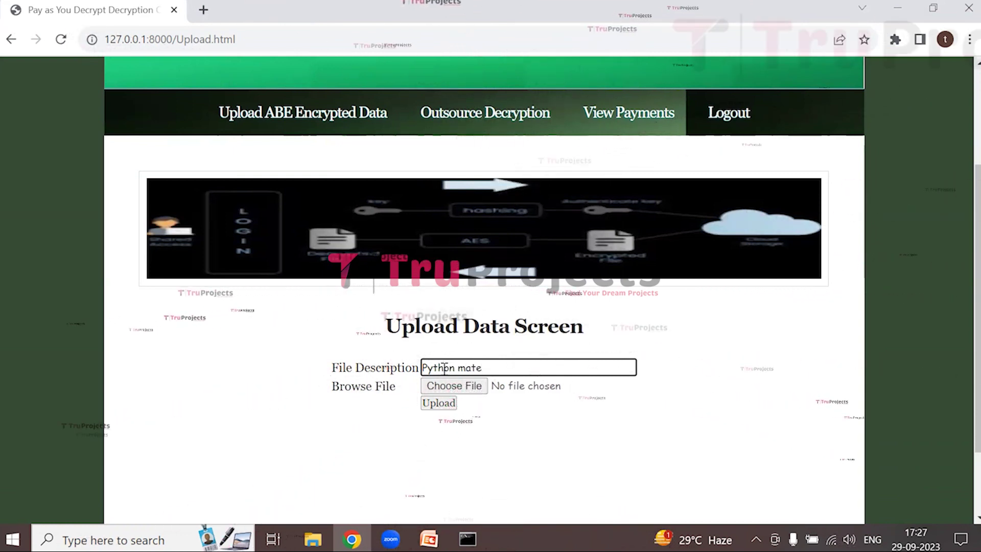
text(rial)
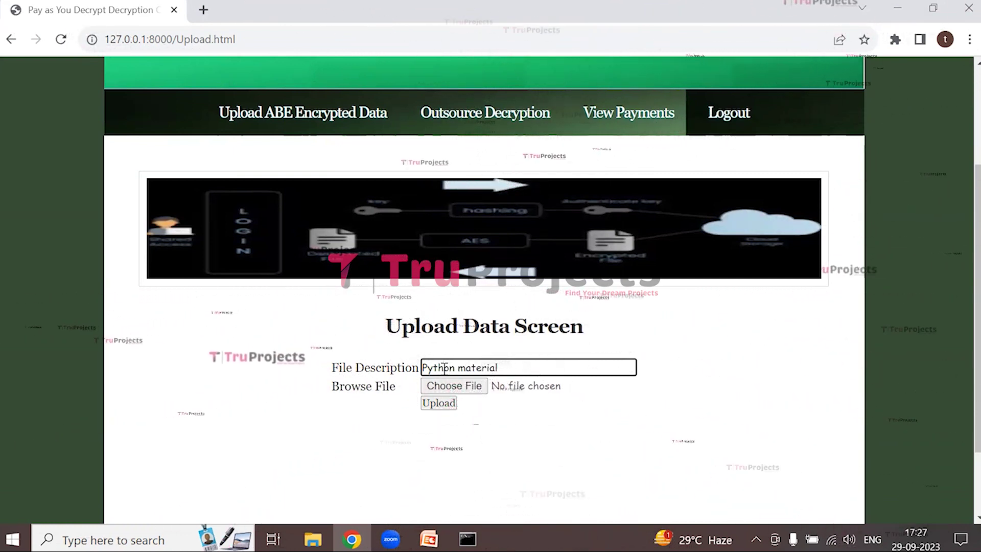
click(442, 387)
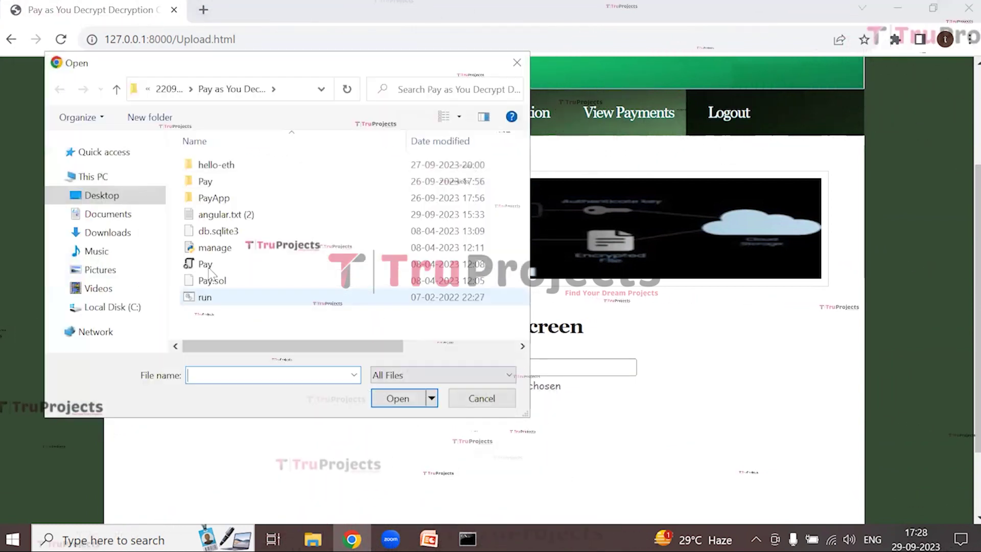
click(219, 215)
click(390, 399)
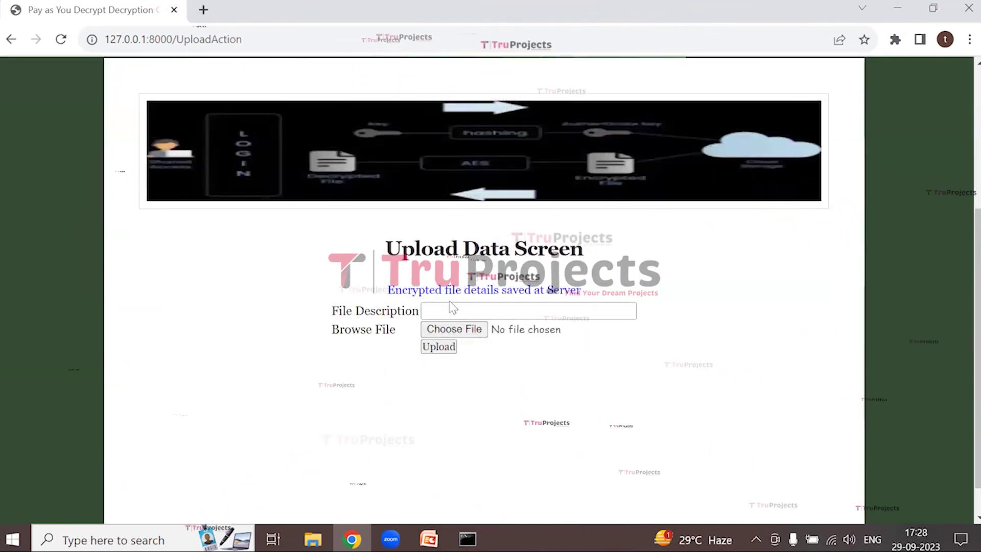
scroll(570, 314, up, 3)
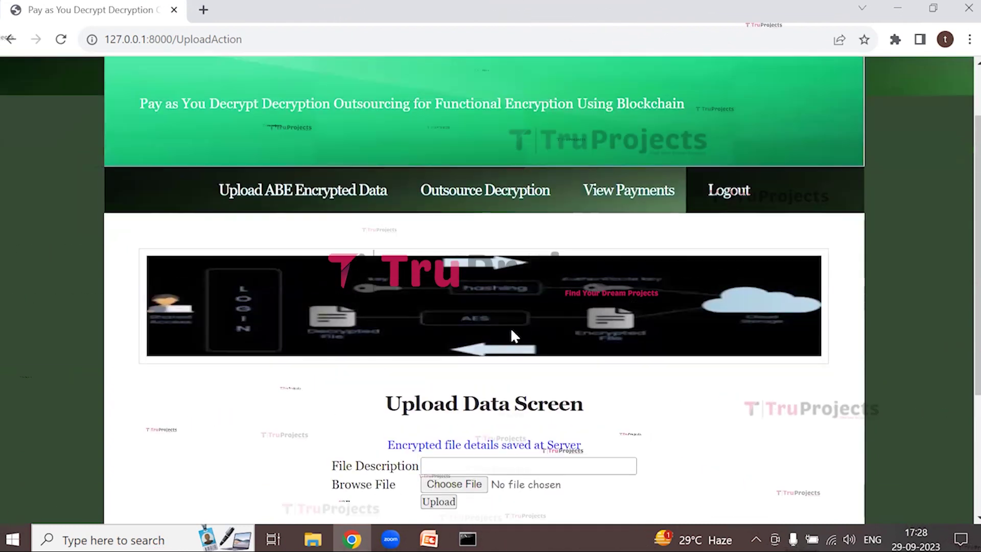
Outsource-decrypt and download angular.txt (2).txt (360 B), then log out
click(502, 200)
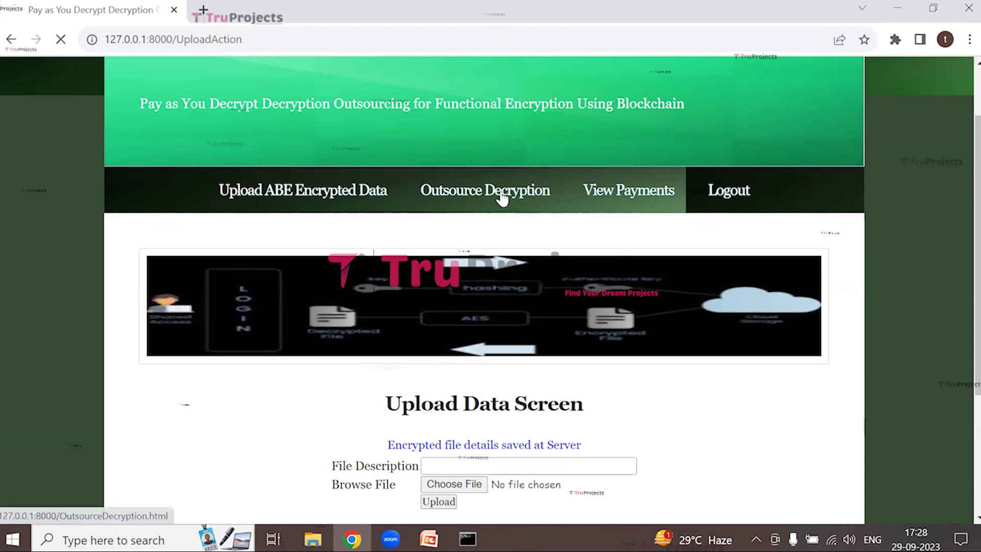
scroll(475, 358, down, 2)
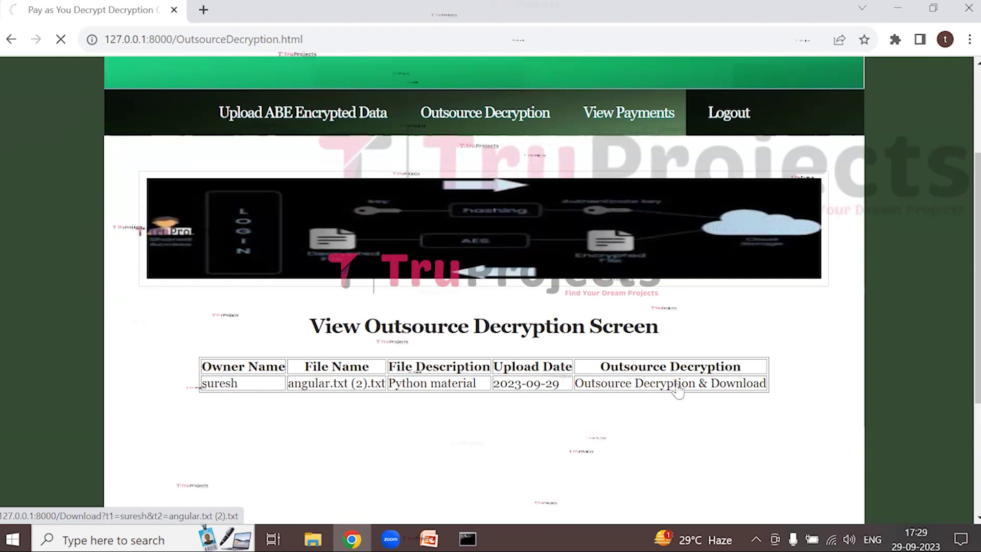
click(671, 387)
mouse_move(724, 83)
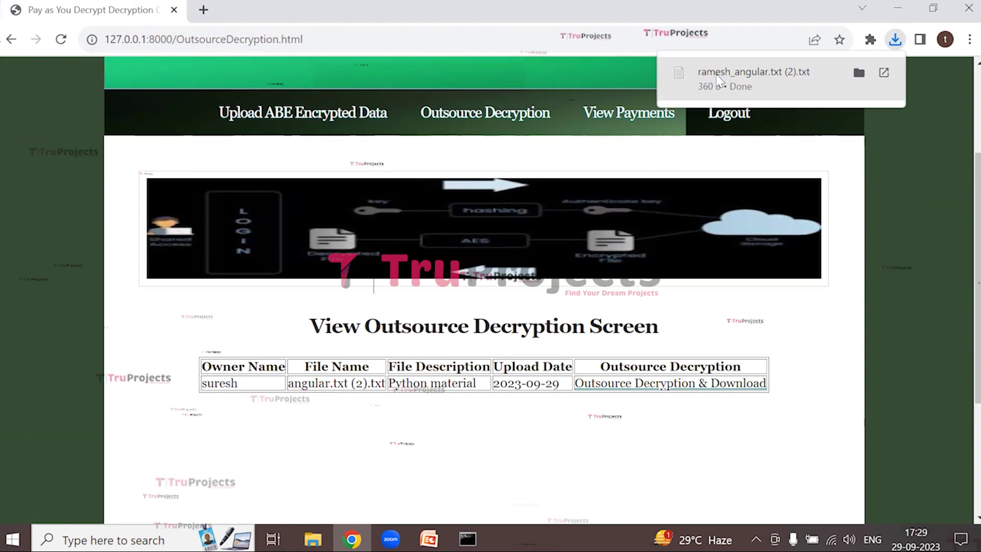
click(725, 114)
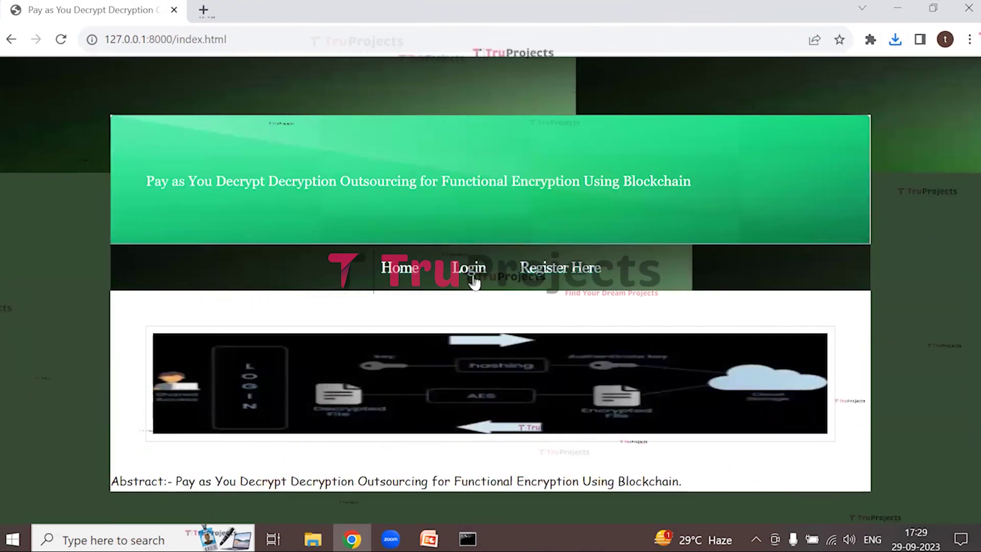
Log in with the second user's credentials, dismiss the password warning, and go to payments
click(473, 278)
scroll(523, 380, down, 3)
click(437, 366)
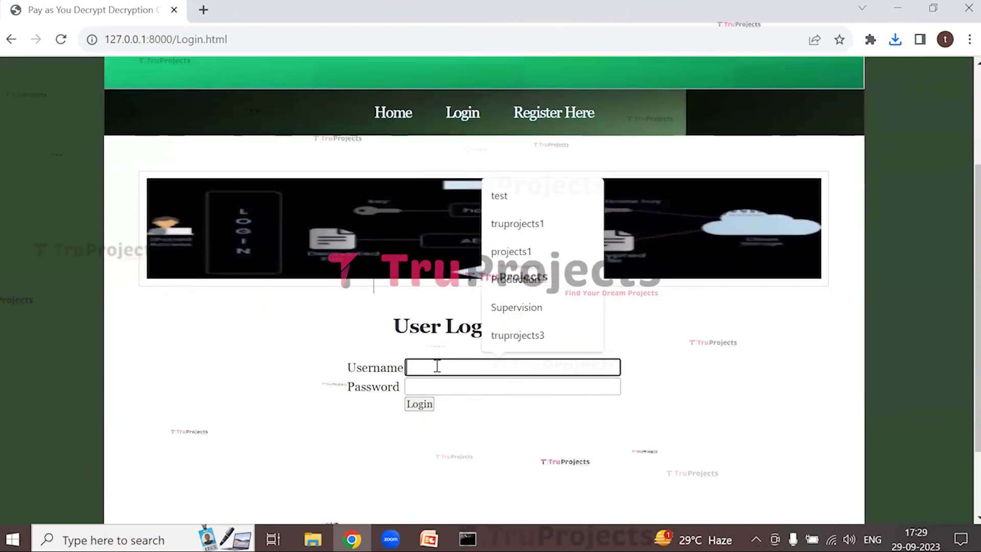
text(ramesh)
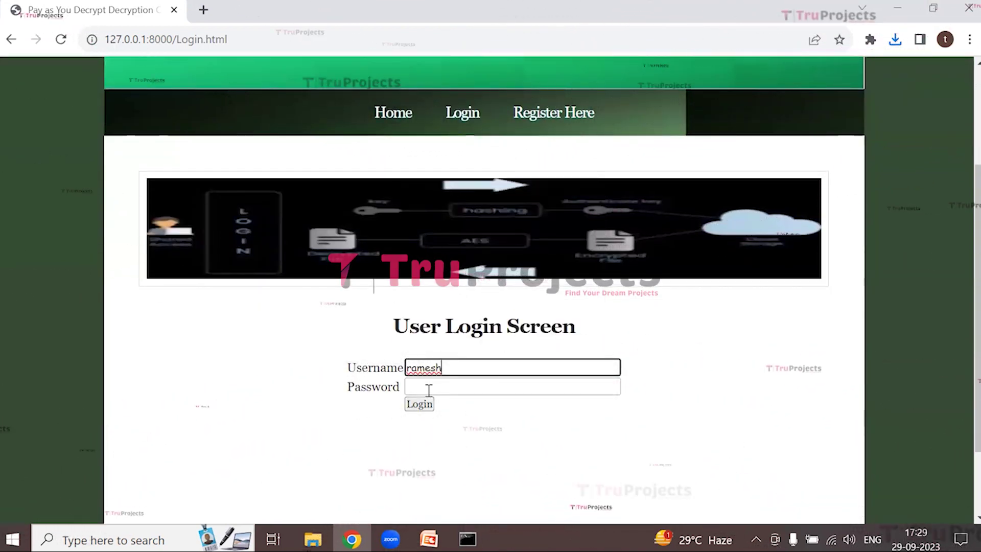
click(434, 384)
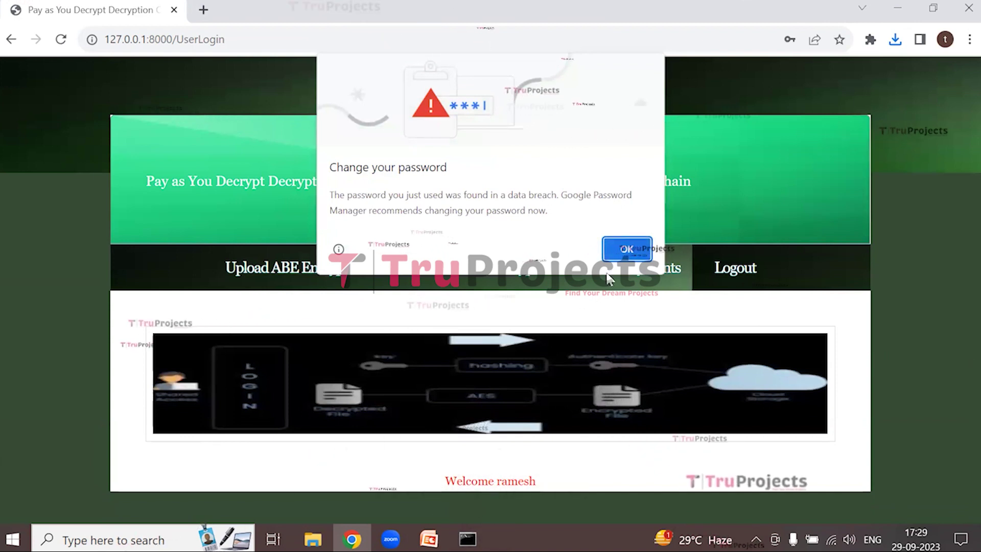
click(626, 251)
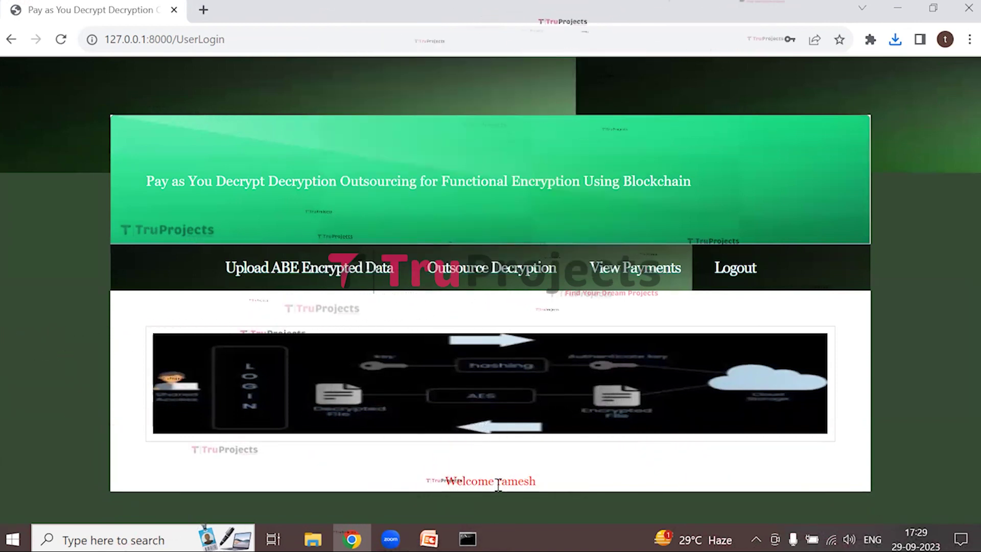
click(561, 479)
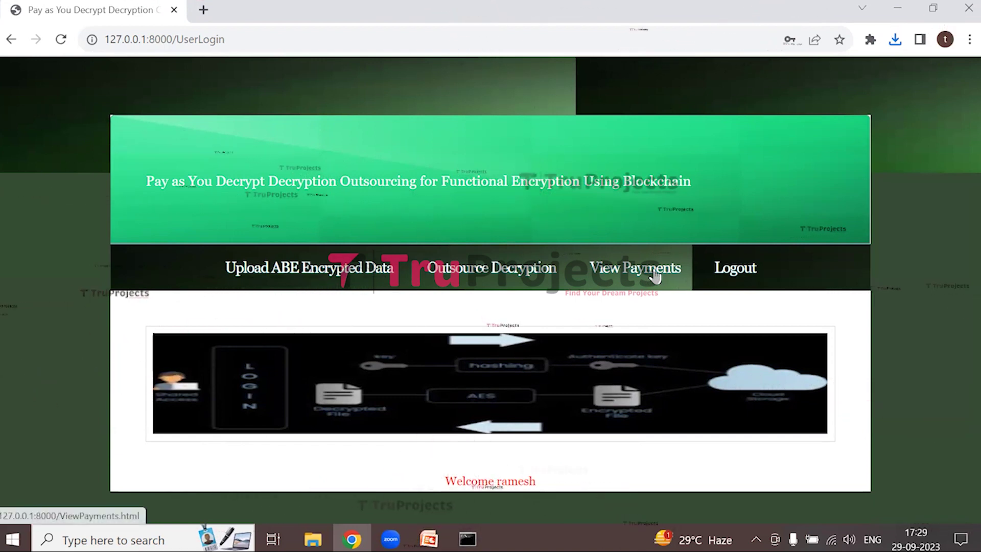
click(655, 276)
Review the payment of 13 received on 2023-09-29, then log out
scroll(461, 365, down, 3)
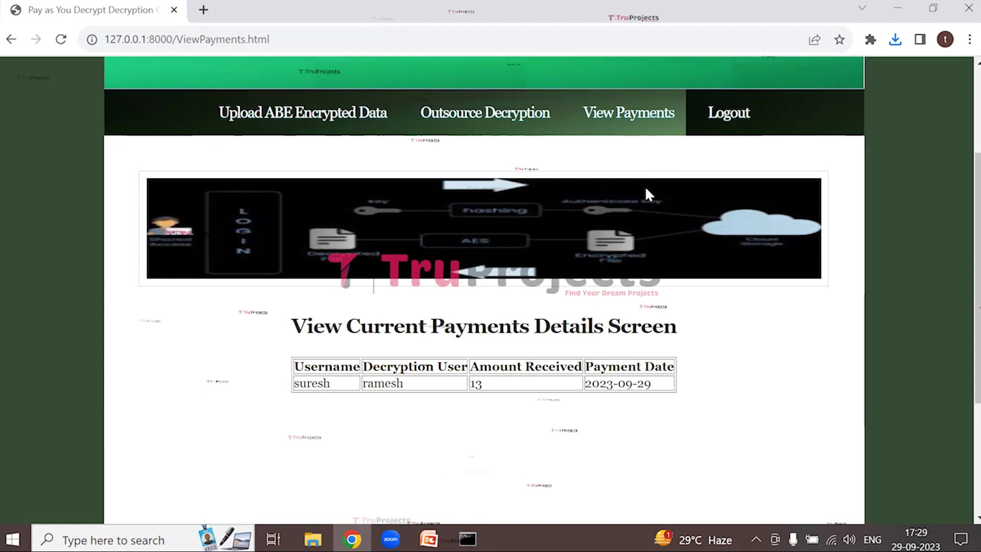
click(754, 115)
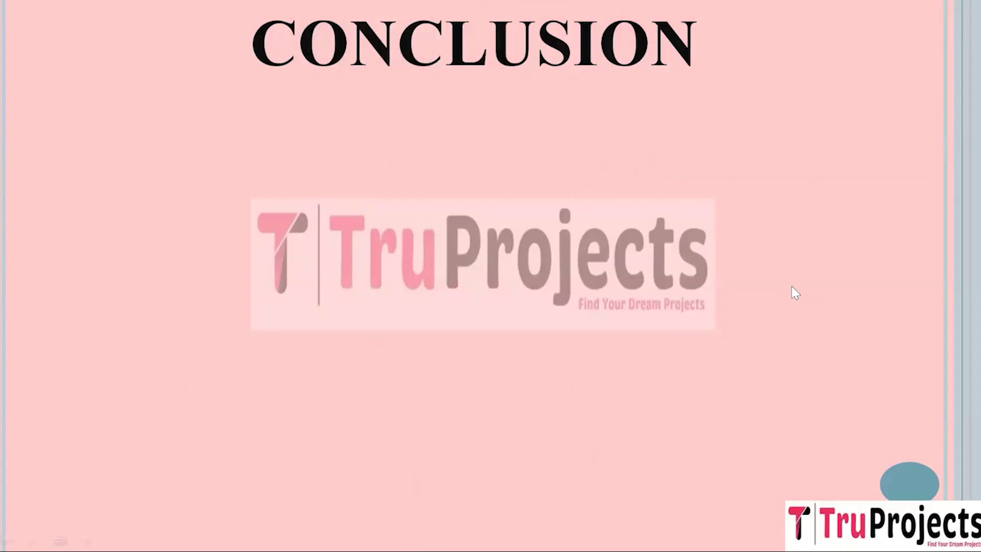